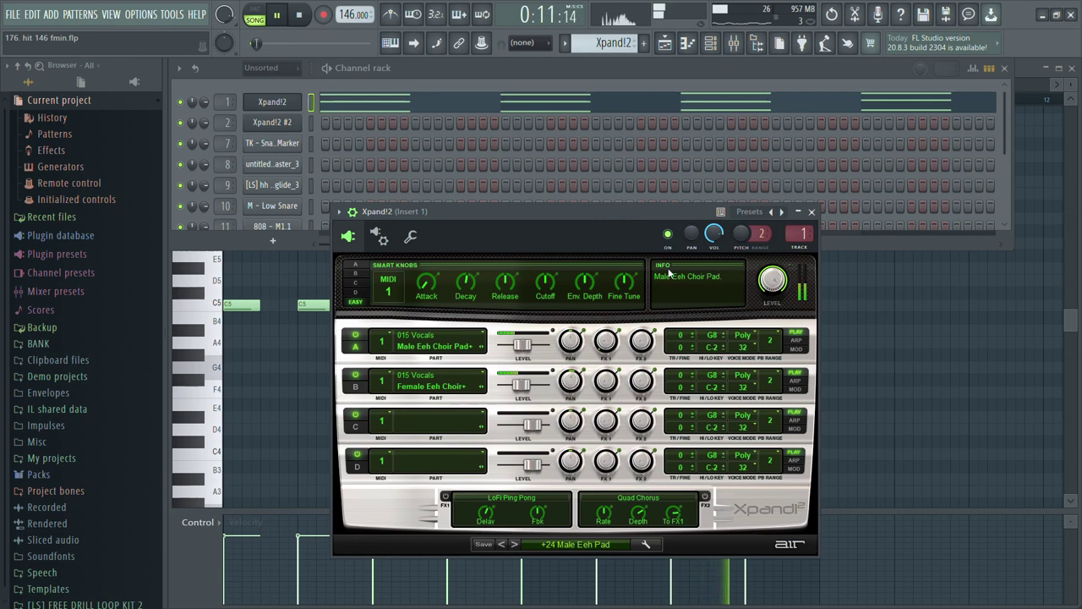
# Examine the effects chain on mixer Insert 1 for the Xpand!2 channel and return to the playlist.
pyautogui.click(733, 44)
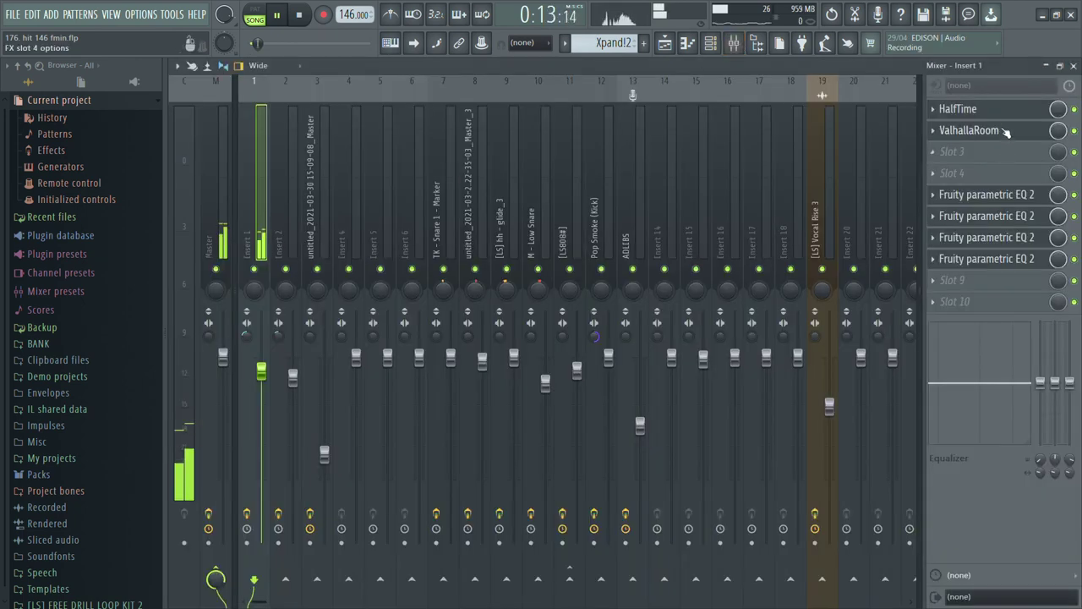
pyautogui.click(719, 44)
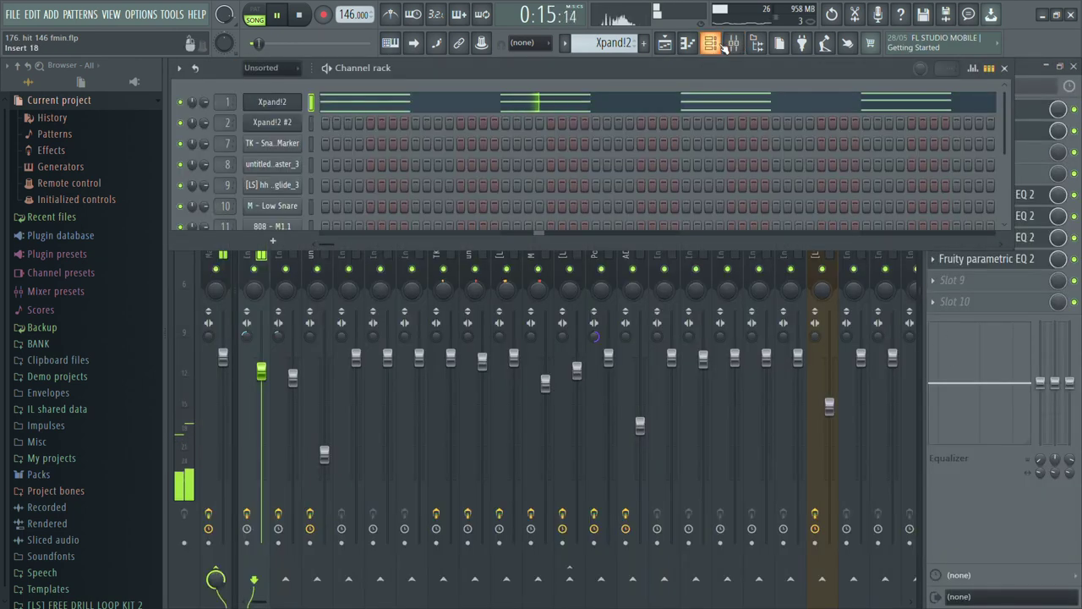
pyautogui.click(664, 43)
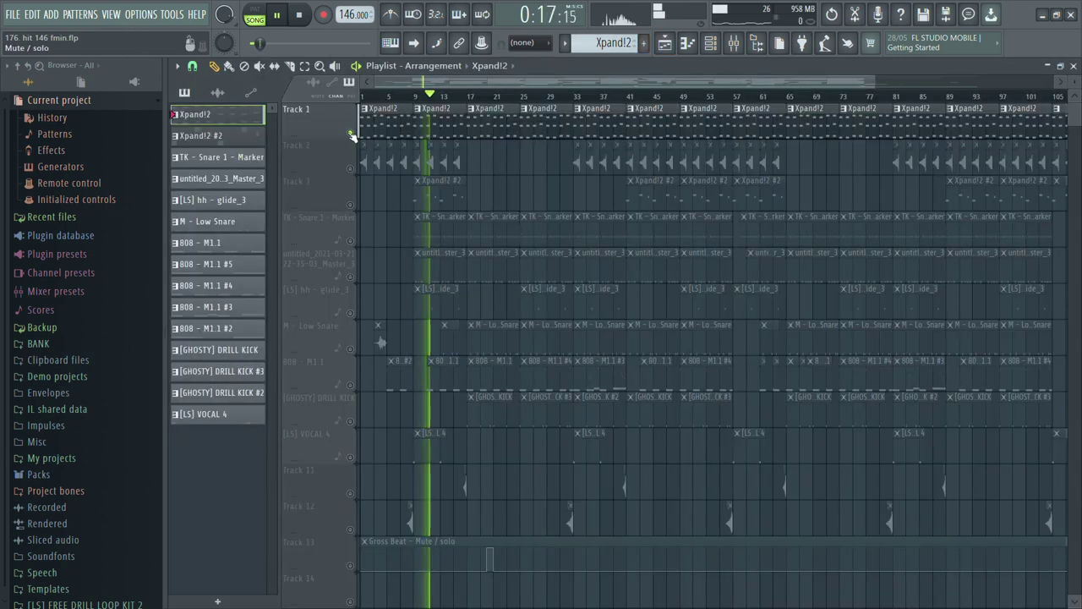
# Play the song from the start and examine the effects chain of the untitled_2021-03-30 master sample on mixer track 3.
pyautogui.press('space')
pyautogui.press('F9')
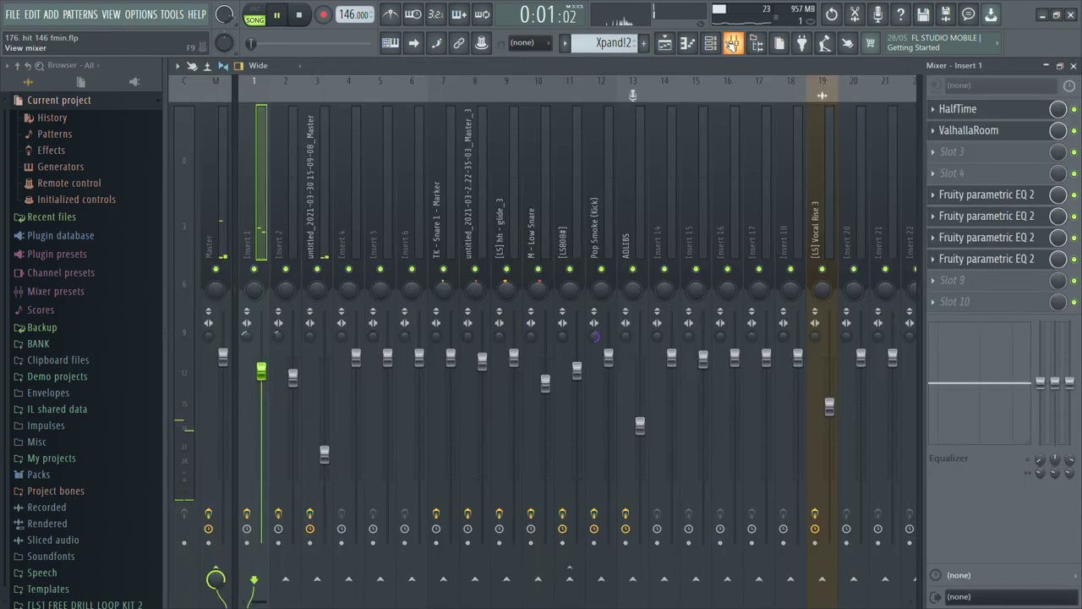
pyautogui.press('F9')
pyautogui.press('F9')
pyautogui.click(323, 204)
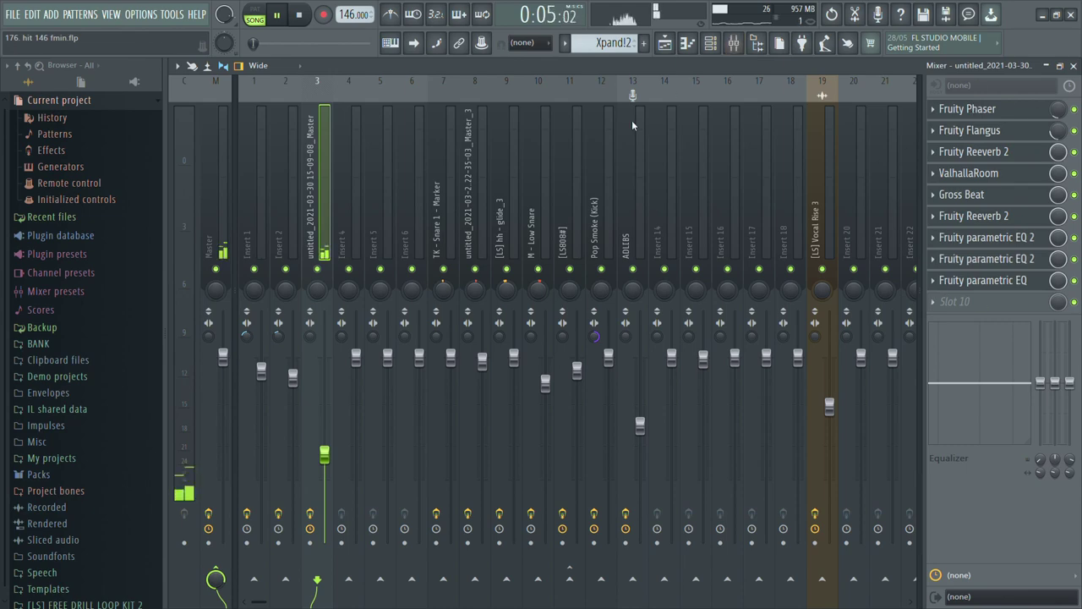
pyautogui.press('F6')
pyautogui.press('F6')
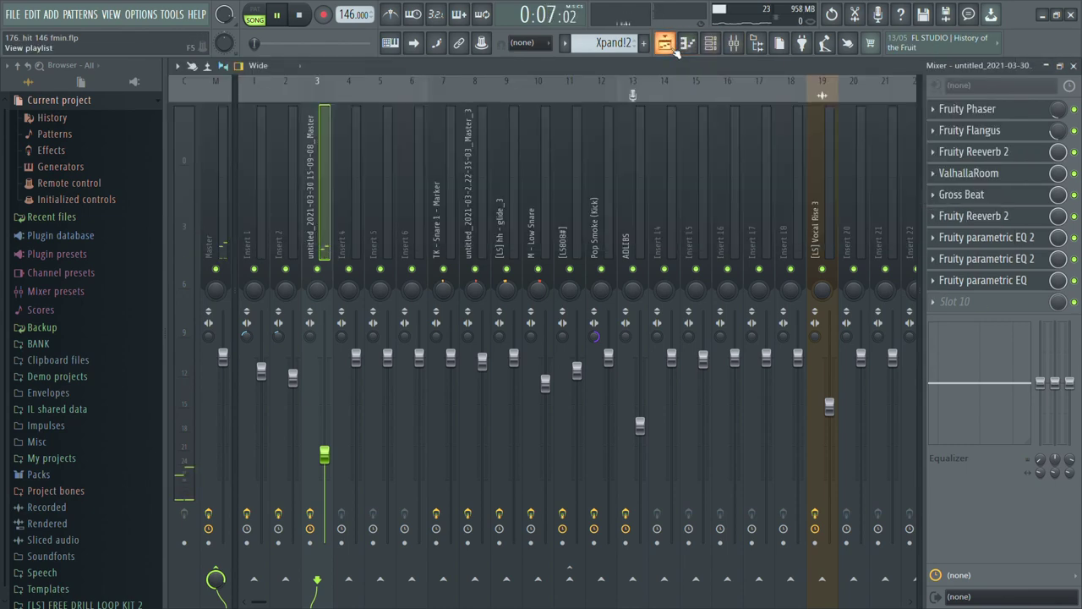
# Enable Track 1 alongside Track 2 in the playlist and listen to both from the start of the song.
pyautogui.click(672, 48)
pyautogui.press('space')
pyautogui.click(350, 133)
pyautogui.press('space')
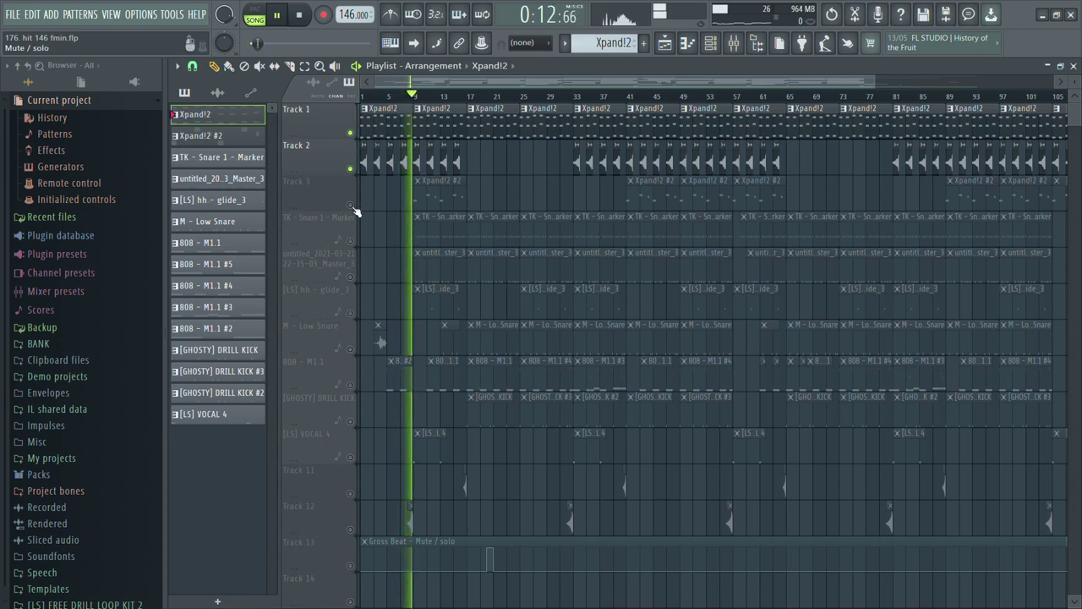
pyautogui.press('space')
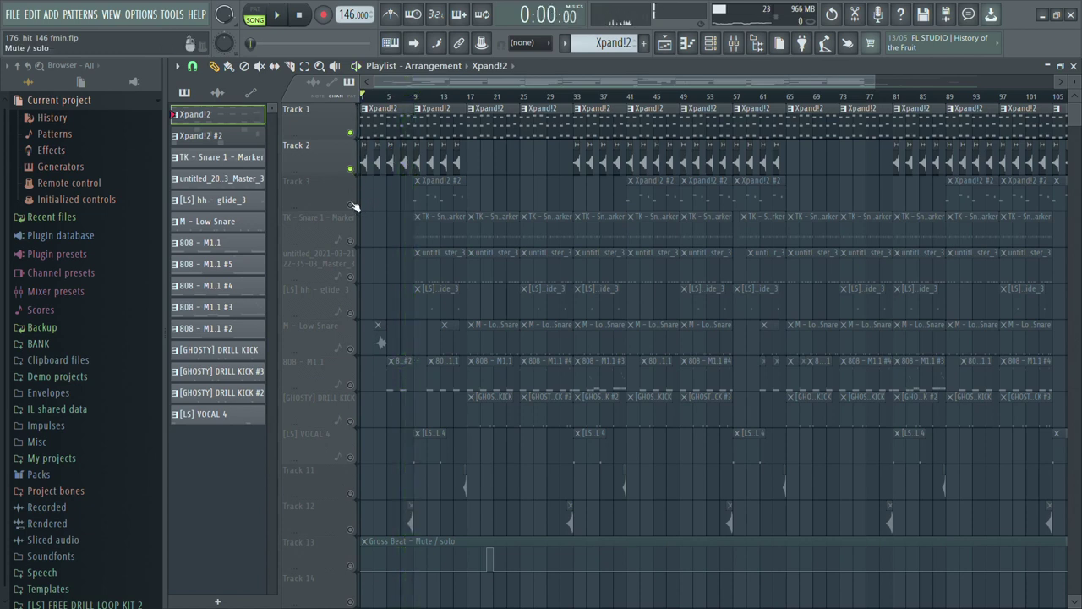
# Solo Track 3 and play its Xpand!2 #2 pattern from bar 9 with the notes shown in the piano roll.
pyautogui.click(351, 204)
pyautogui.keyDown('ctrl'); pyautogui.click(352, 204); pyautogui.keyUp('ctrl')
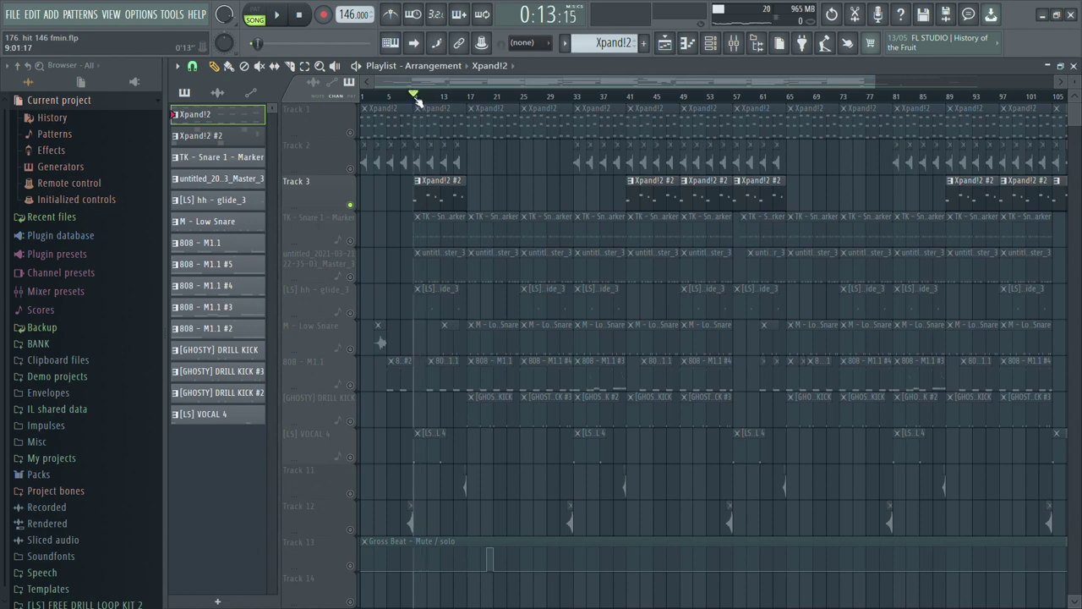
pyautogui.doubleClick(427, 201)
pyautogui.press('space')
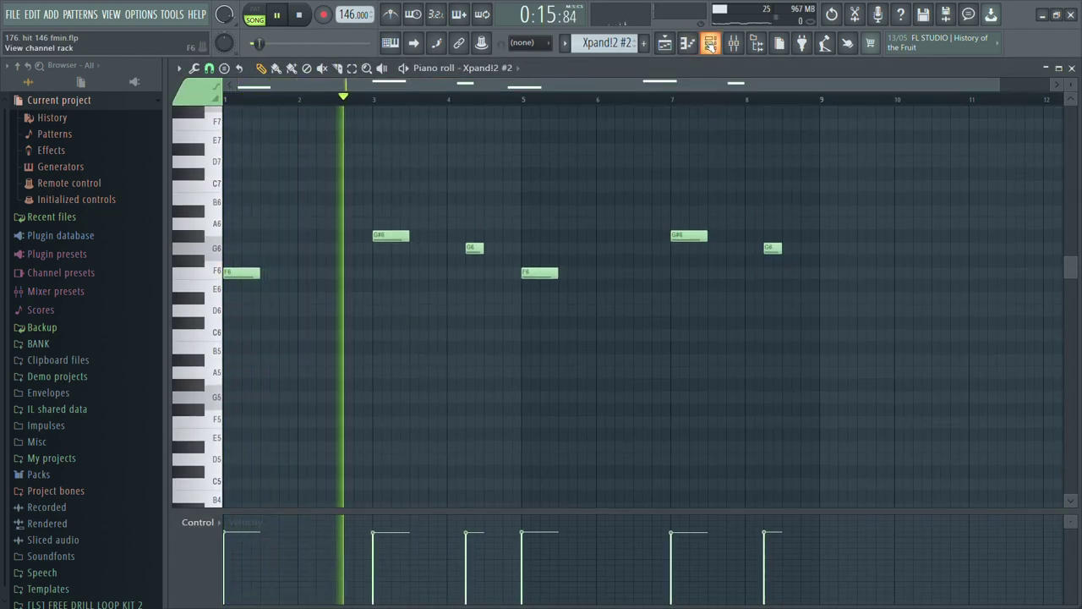
# Examine the Xpand!2 #2 instrument settings and the effects on mixer Insert 2, and return to the playlist.
pyautogui.click(710, 44)
pyautogui.click(275, 122)
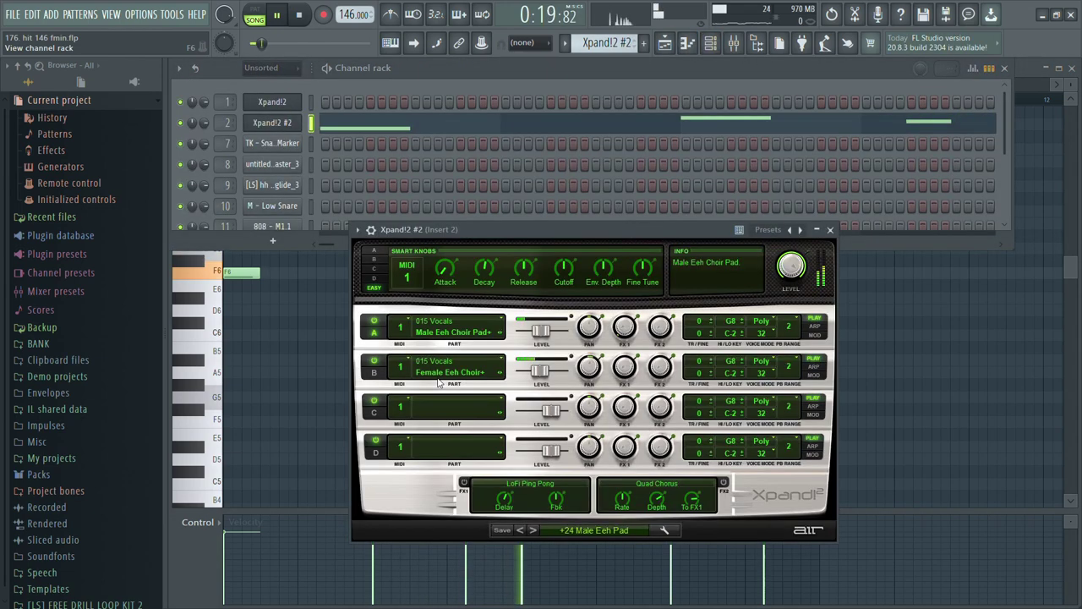
pyautogui.click(736, 41)
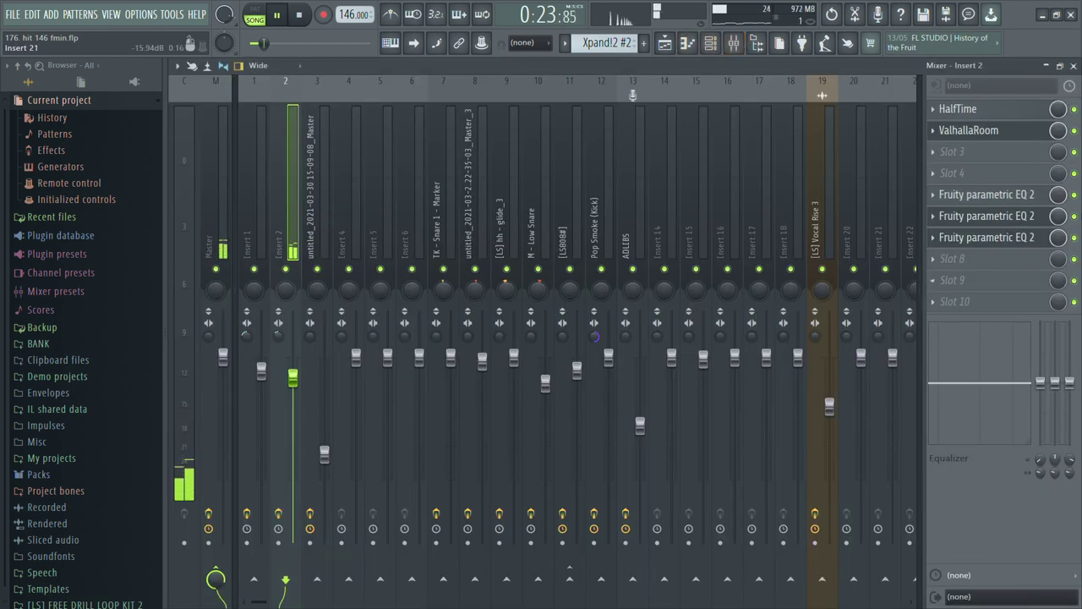
pyautogui.click(710, 44)
pyautogui.click(668, 44)
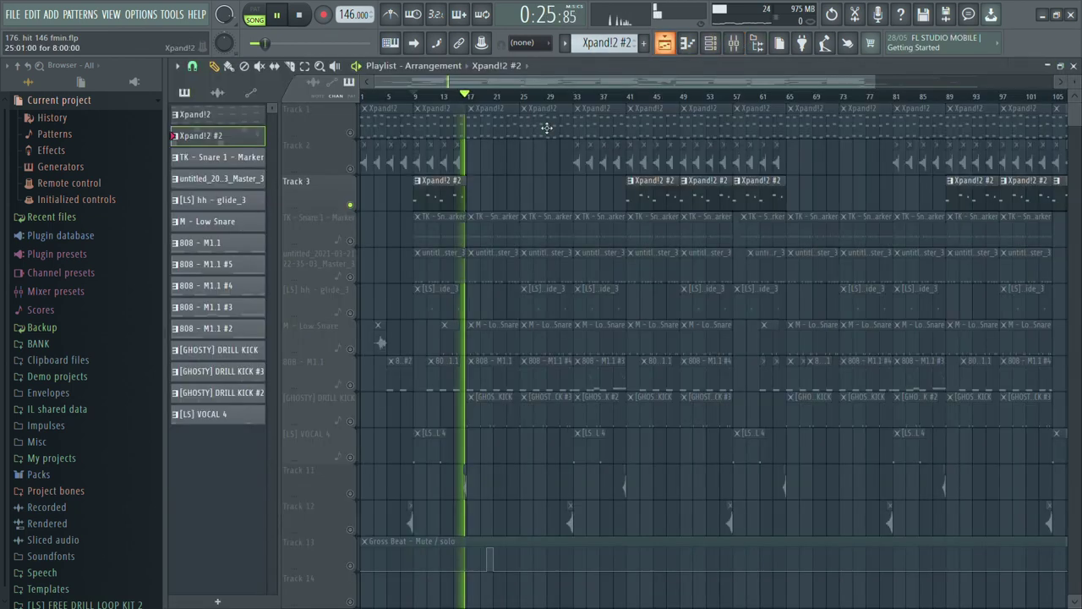
# Solo the TK - Snare 1 - Marker track and play its pattern from bar 9 in the piano roll.
pyautogui.press('space')
pyautogui.click(350, 241)
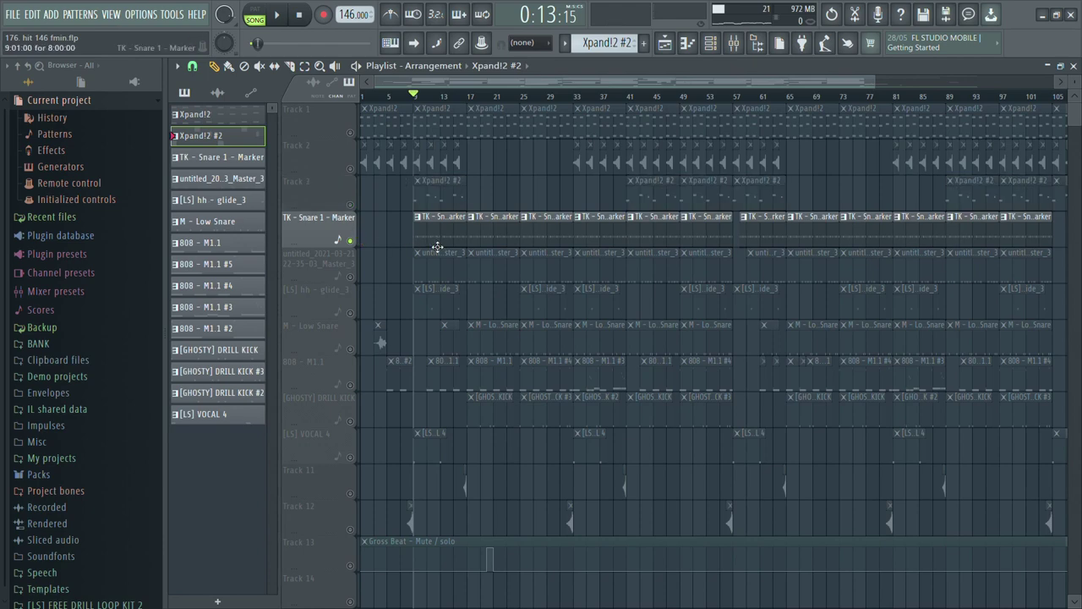
pyautogui.doubleClick(435, 245)
pyautogui.press('space')
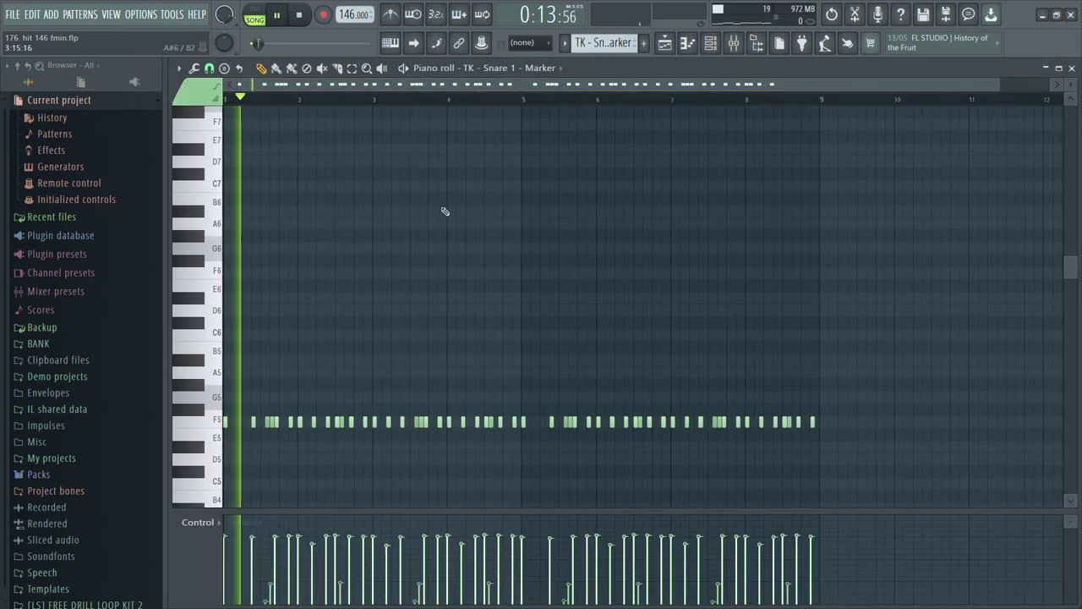
# Examine the sample and envelope settings of the TK - Snare 1 - Marker channel and return to the playlist.
pyautogui.click(711, 43)
pyautogui.click(273, 144)
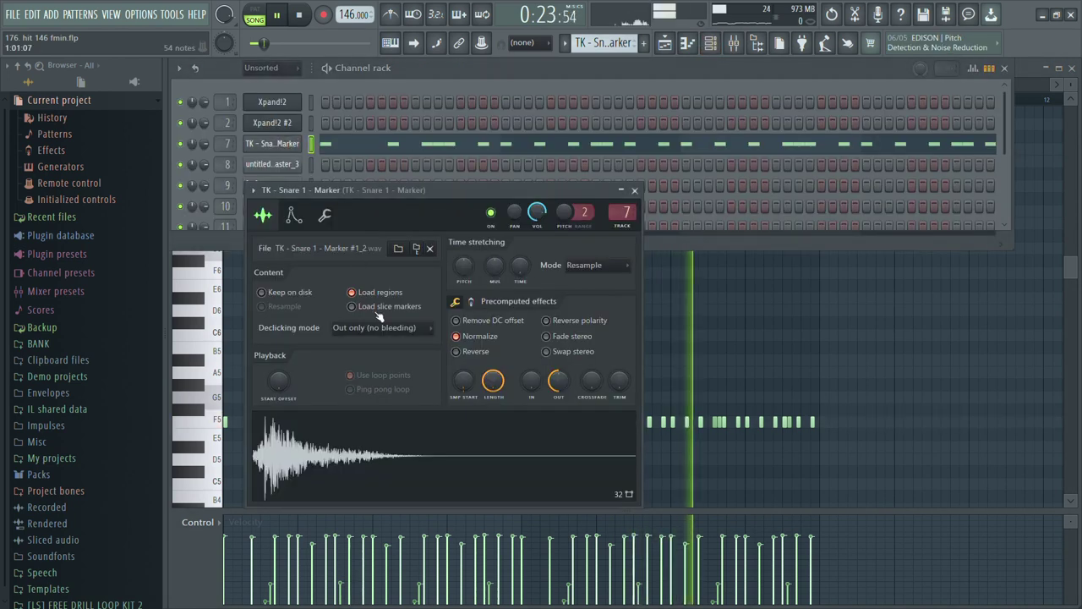
pyautogui.click(304, 216)
pyautogui.click(263, 215)
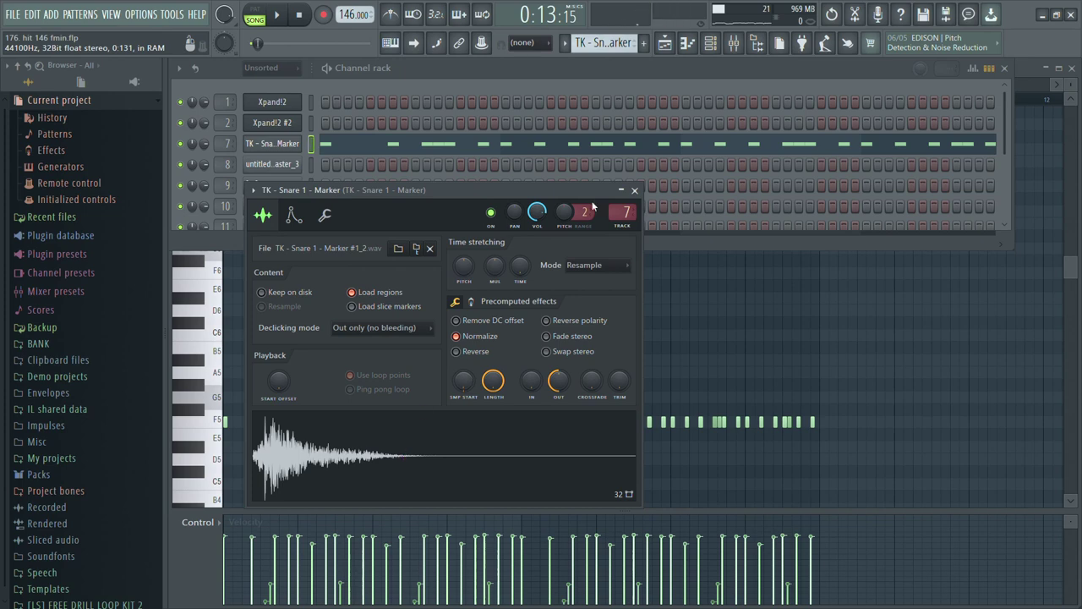
pyautogui.click(666, 43)
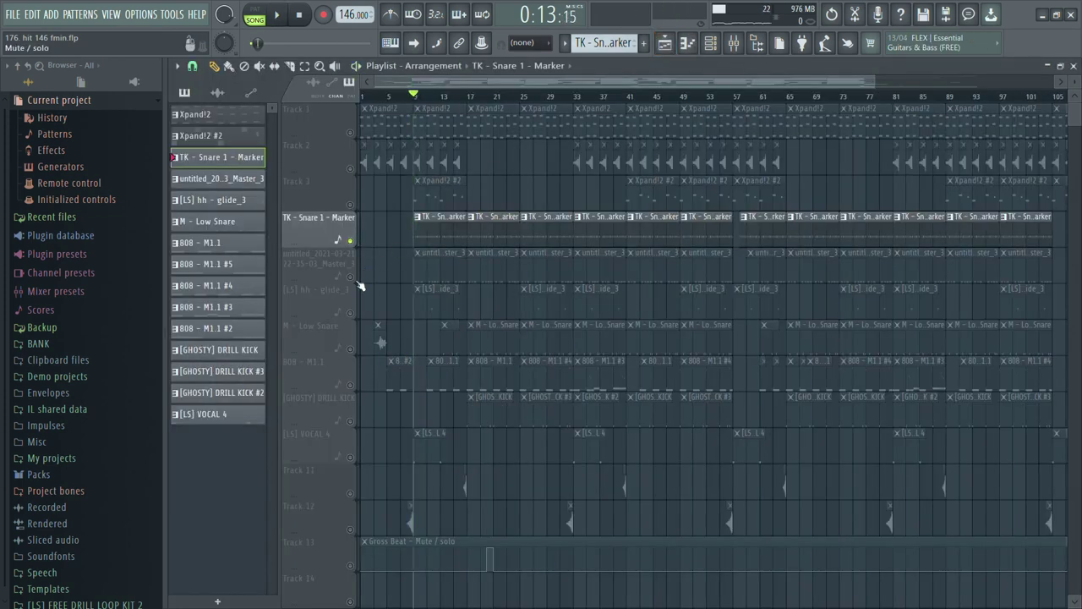
pyautogui.click(356, 246)
pyautogui.doubleClick(459, 272)
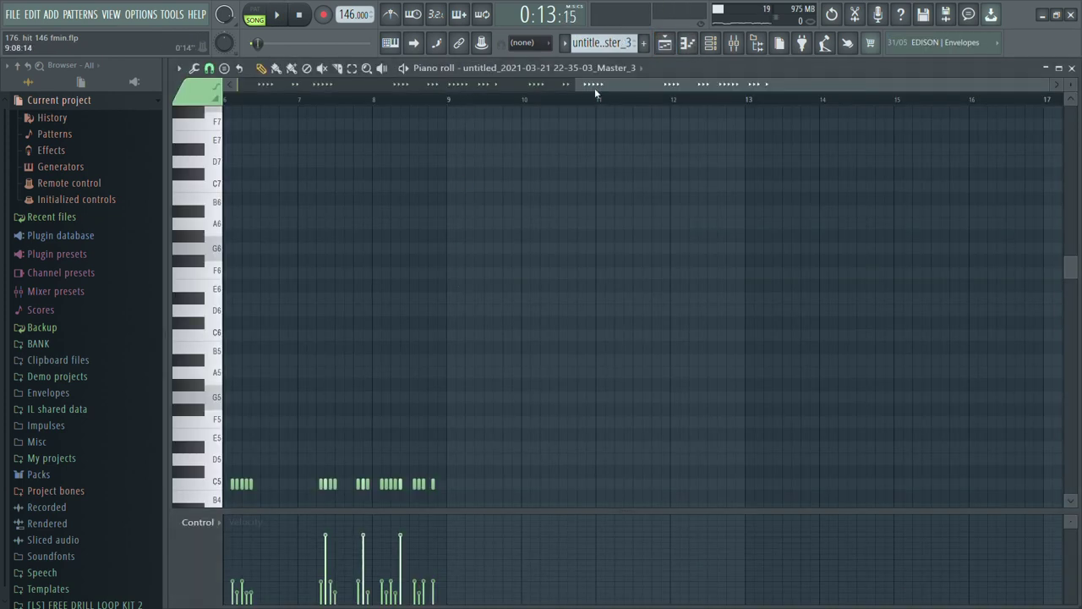
pyautogui.press('space')
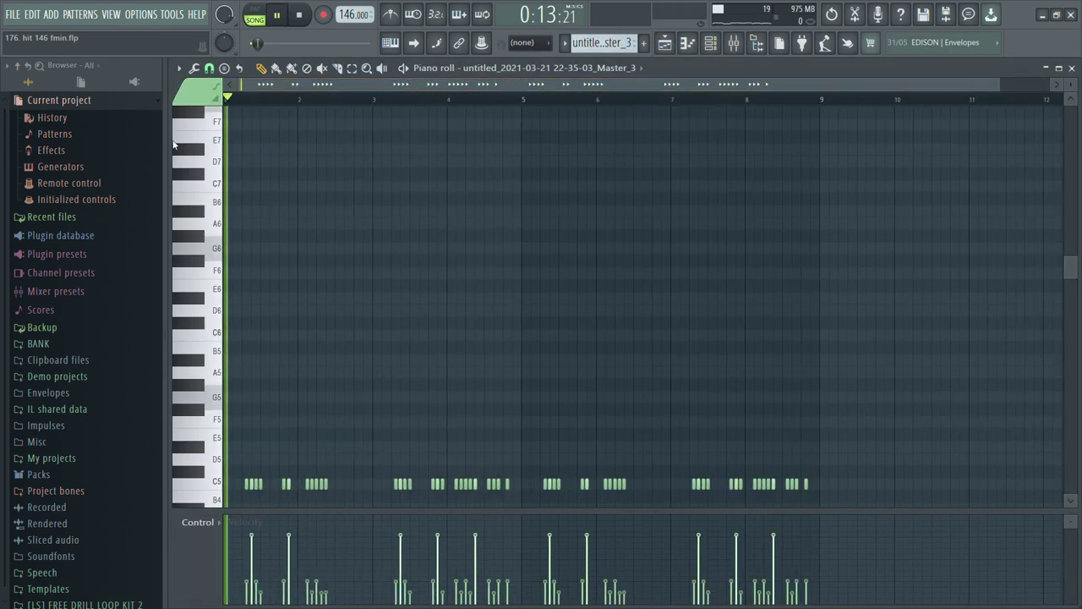
pyautogui.click(721, 48)
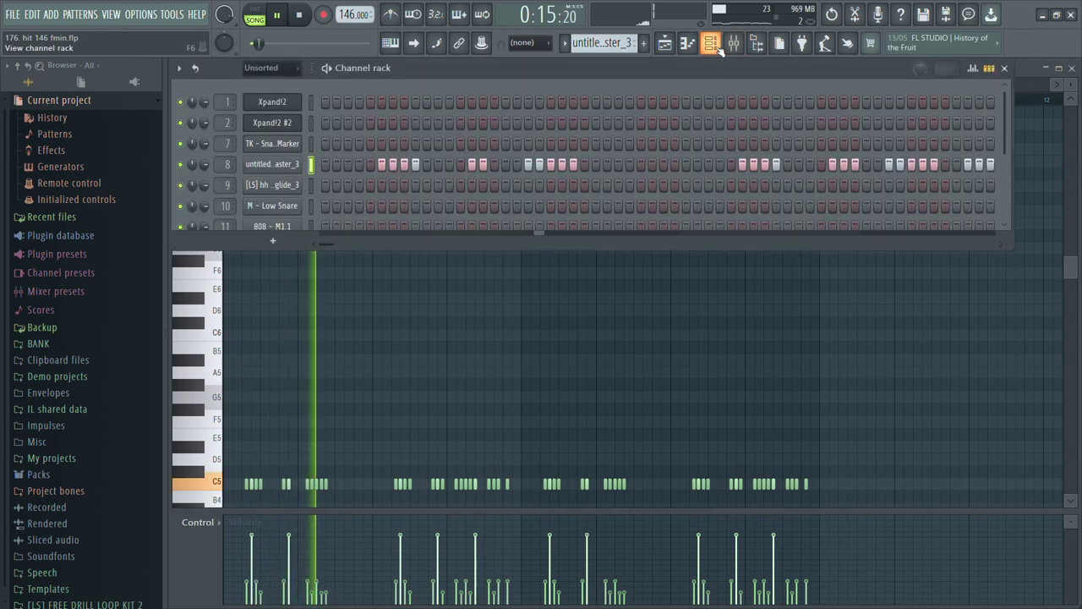
pyautogui.click(272, 164)
pyautogui.press('space')
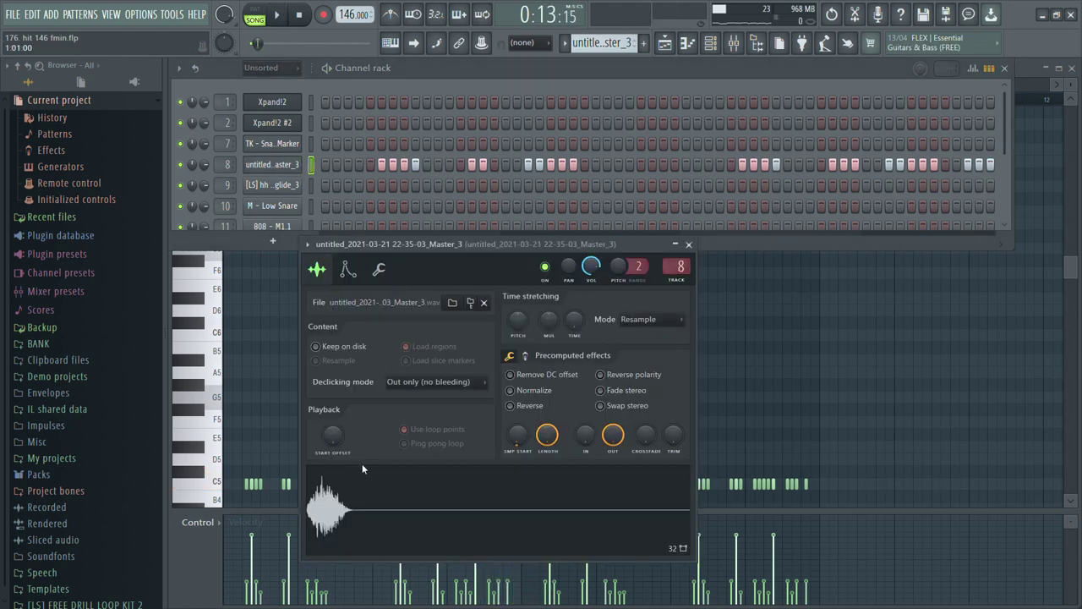
pyautogui.press('F5')
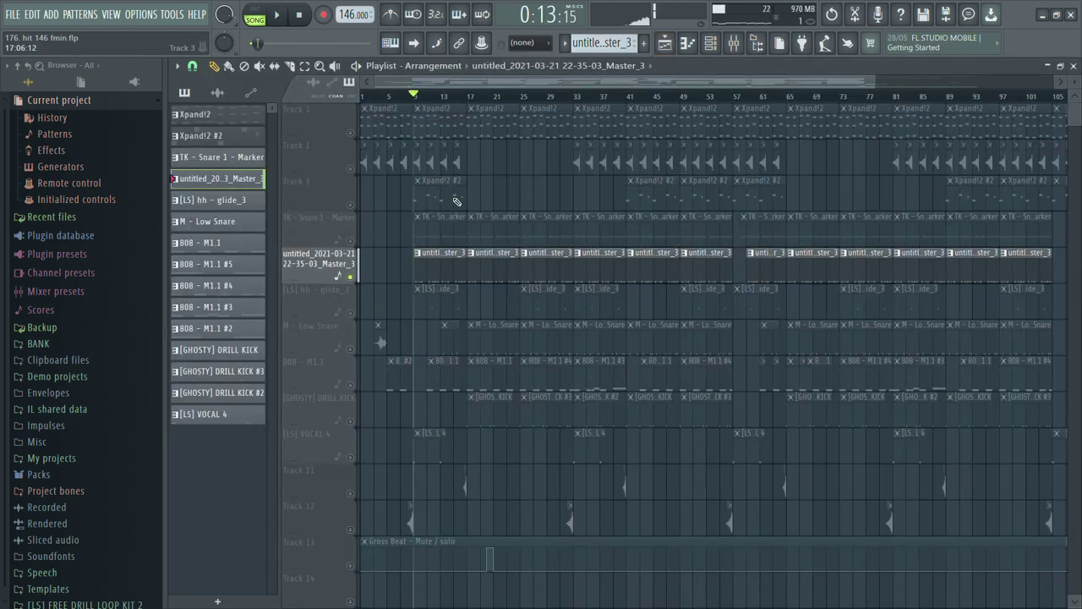
# Unmute the TK - Snare 1 - Marker and [LS] hh - glide_3 tracks during playback to hear them with the Master_3 track.
pyautogui.click(351, 242)
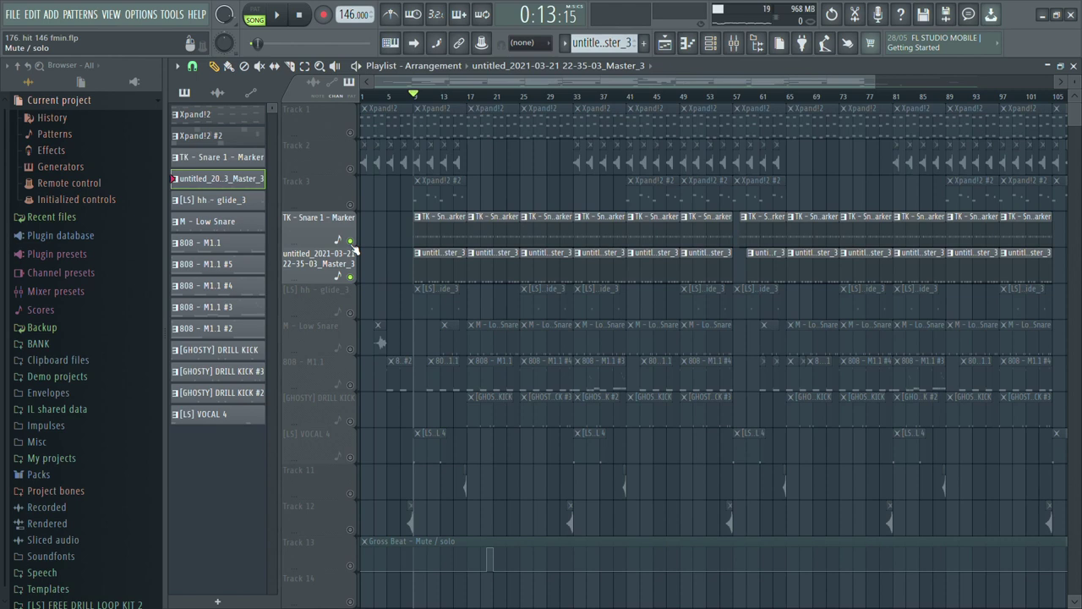
pyautogui.press('space')
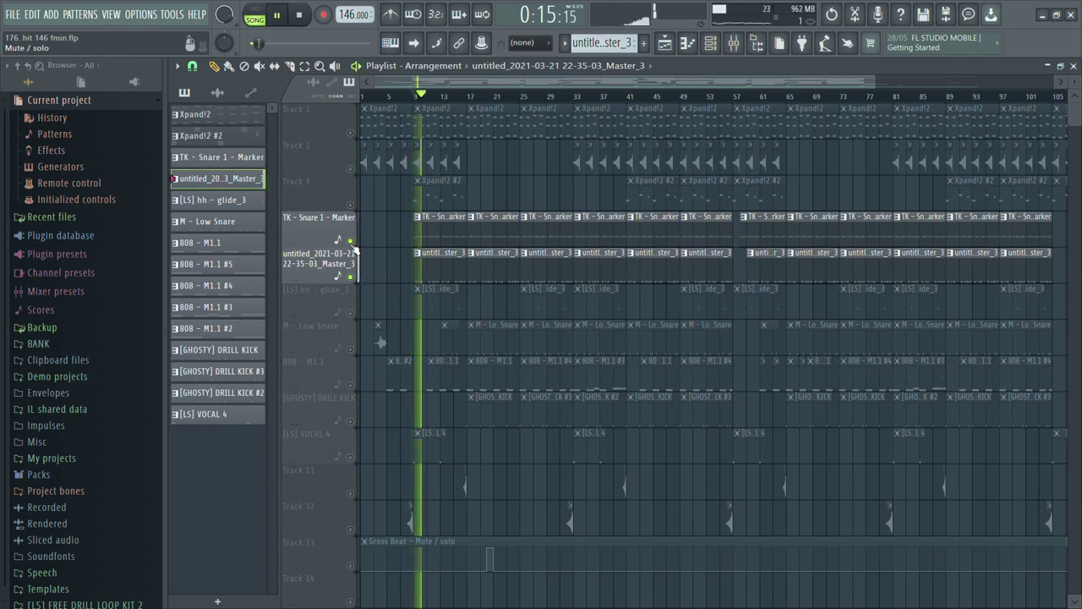
pyautogui.click(350, 312)
# Open the [LS] hh - glide_3 pattern in the piano roll and select its second group of F4 notes before bar 8.
pyautogui.doubleClick(447, 317)
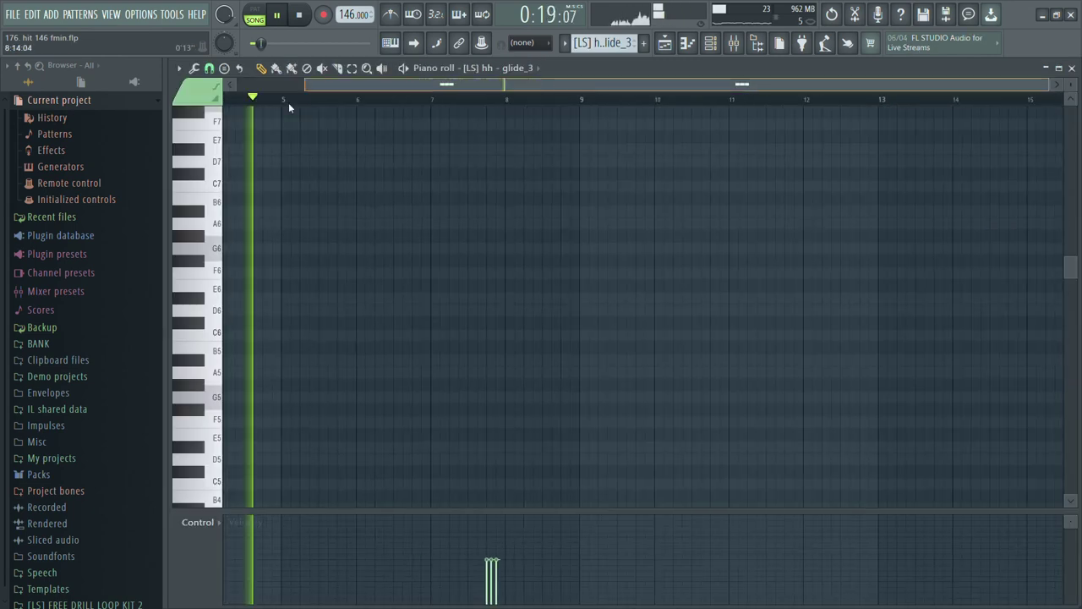
pyautogui.scroll(-5, 536, 333)
pyautogui.scroll(-2, 538, 335)
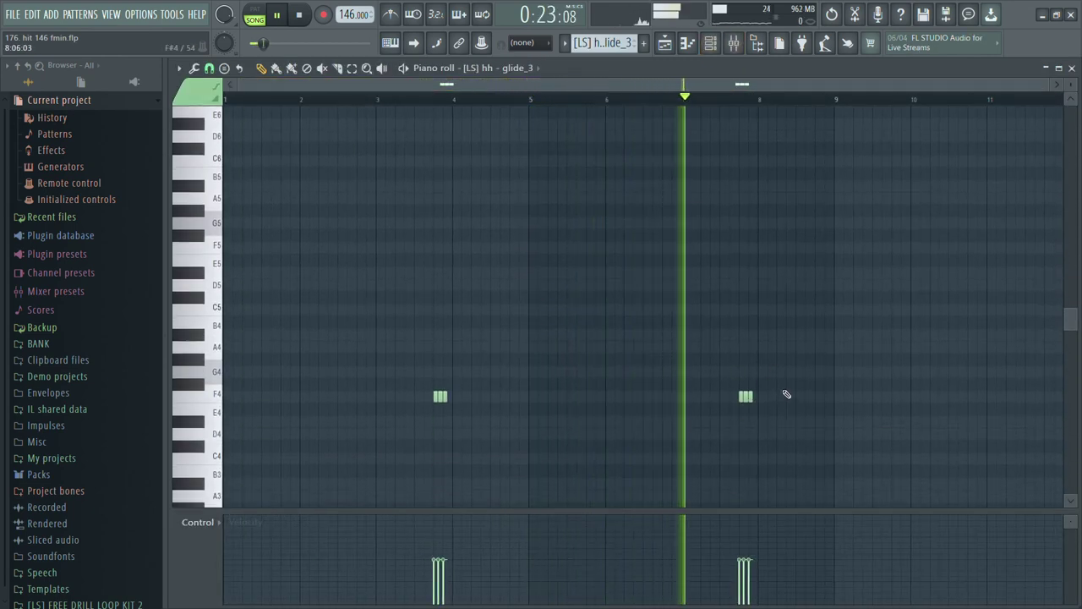
pyautogui.moveTo(774, 367); pyautogui.dragTo(714, 415)
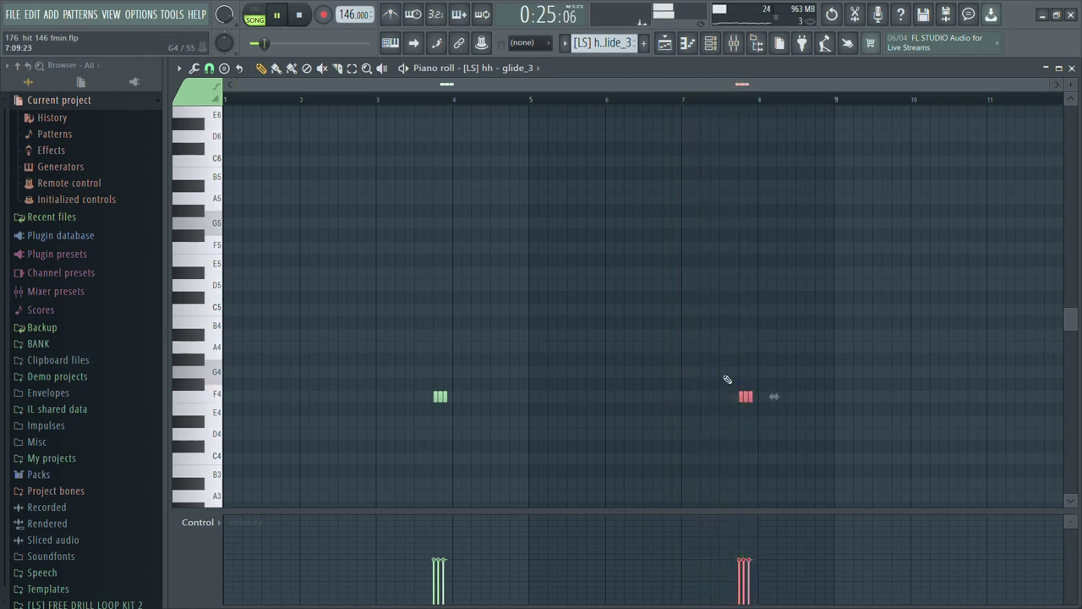
# Examine the sampler settings of the [LS] hh - glide_3 channel and return to the playlist.
pyautogui.click(710, 43)
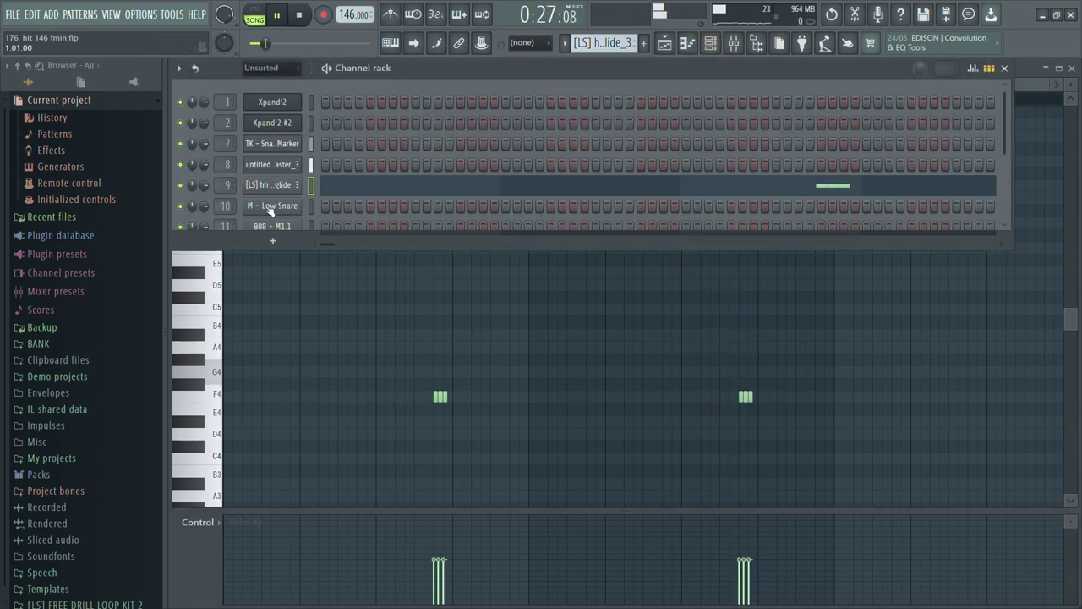
pyautogui.click(272, 185)
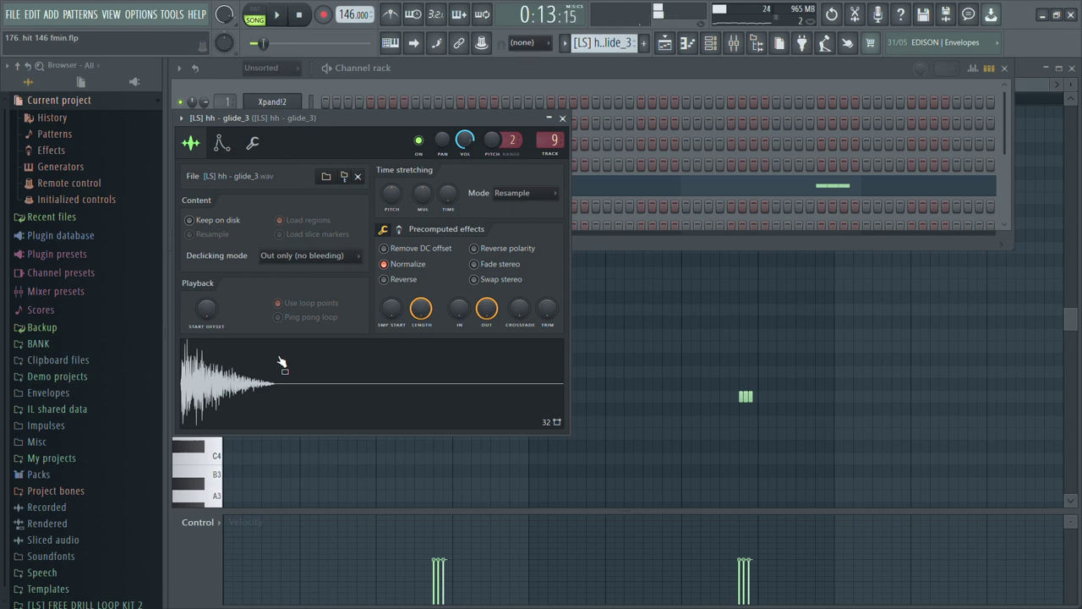
pyautogui.click(666, 43)
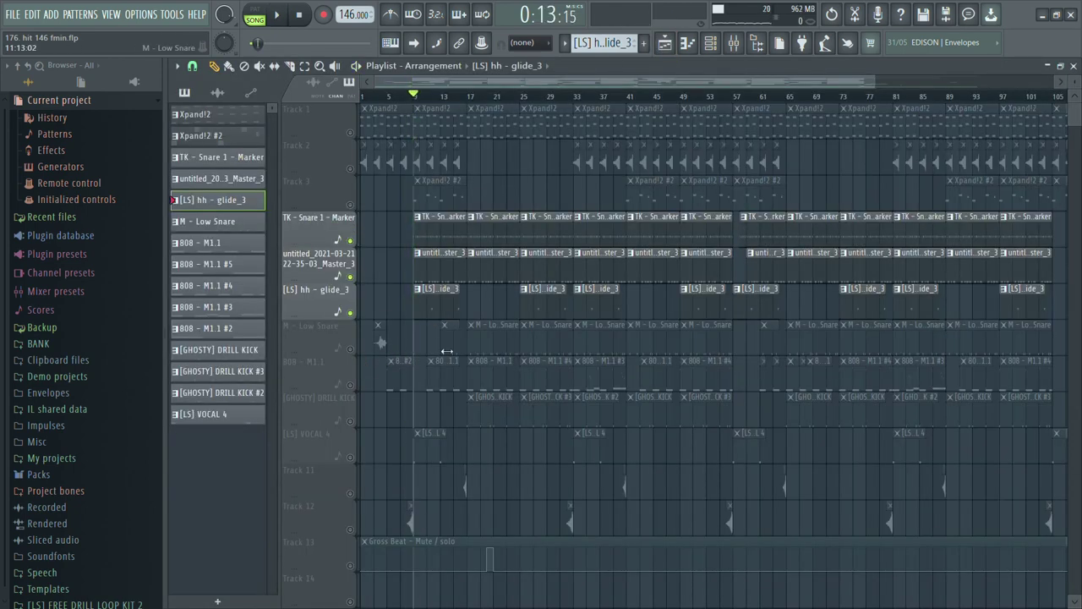
# Solo the M - Low Snare track, play its pattern from bar 17 in the piano roll, and stop back in the playlist.
pyautogui.click(377, 342)
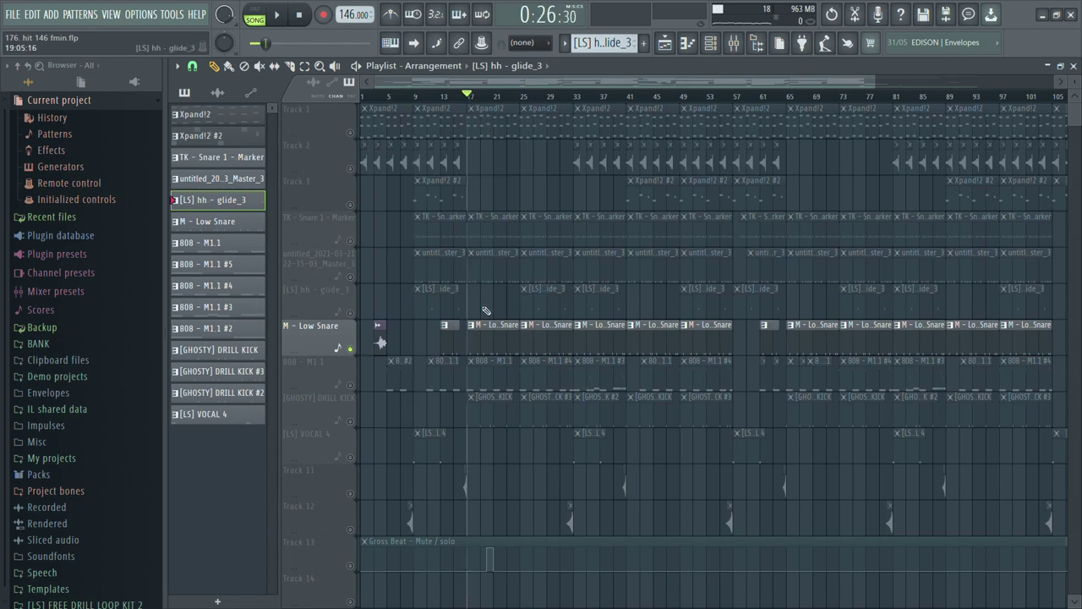
pyautogui.doubleClick(488, 318)
pyautogui.press('space')
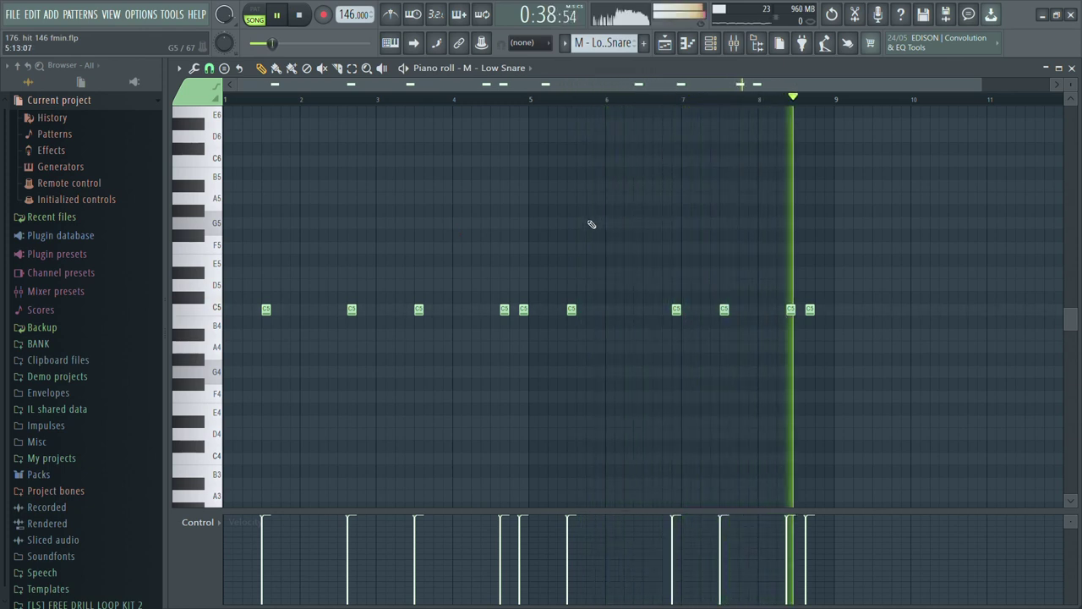
pyautogui.press('F5')
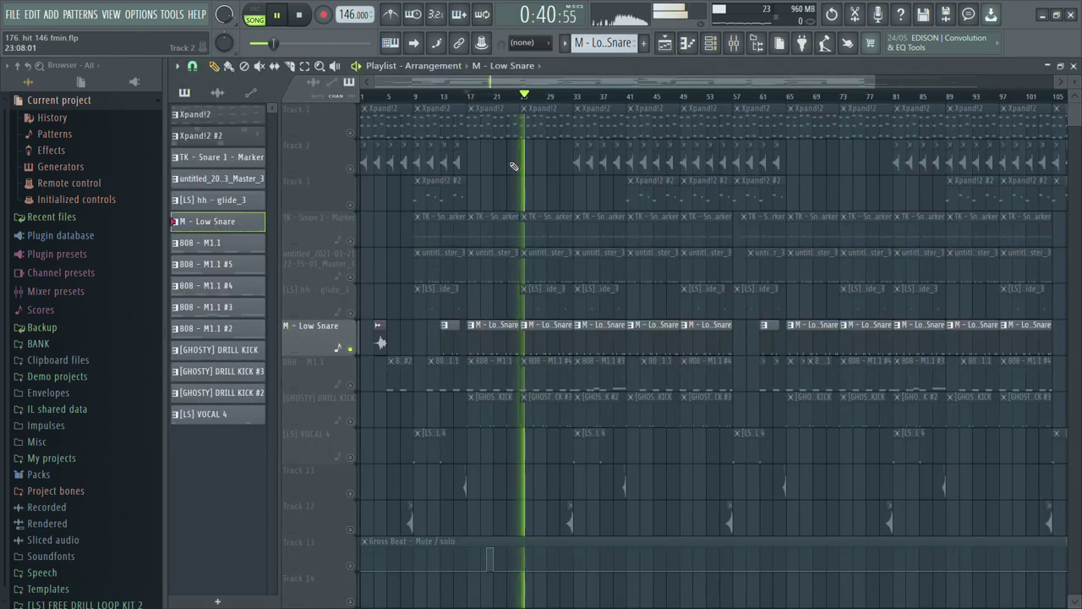
pyautogui.press('space')
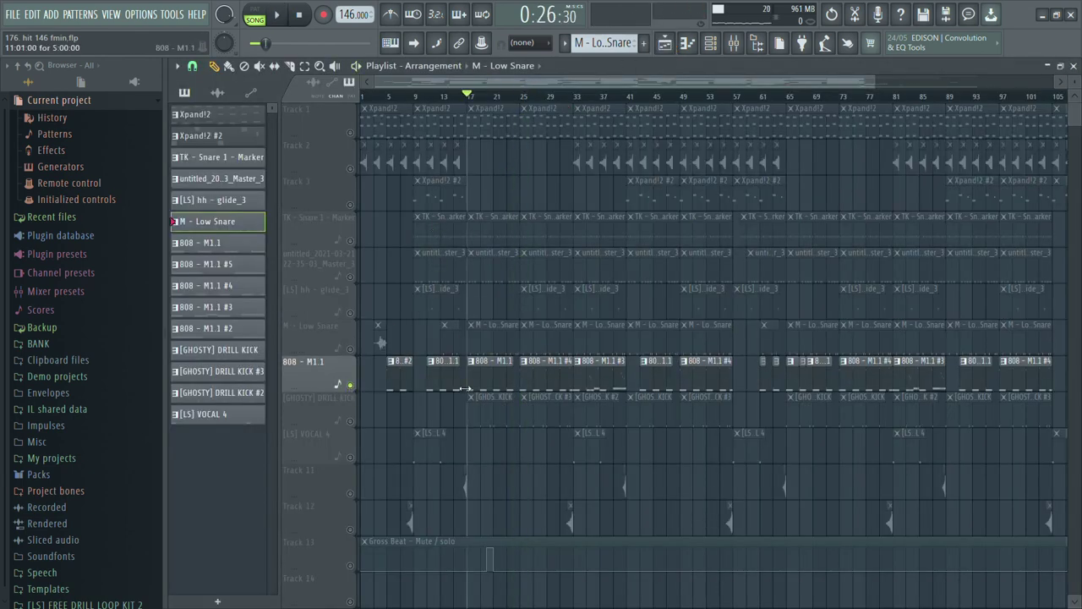
# Play the 808 - M1.1 pattern in the piano roll and examine its channel's sample settings.
pyautogui.doubleClick(490, 397)
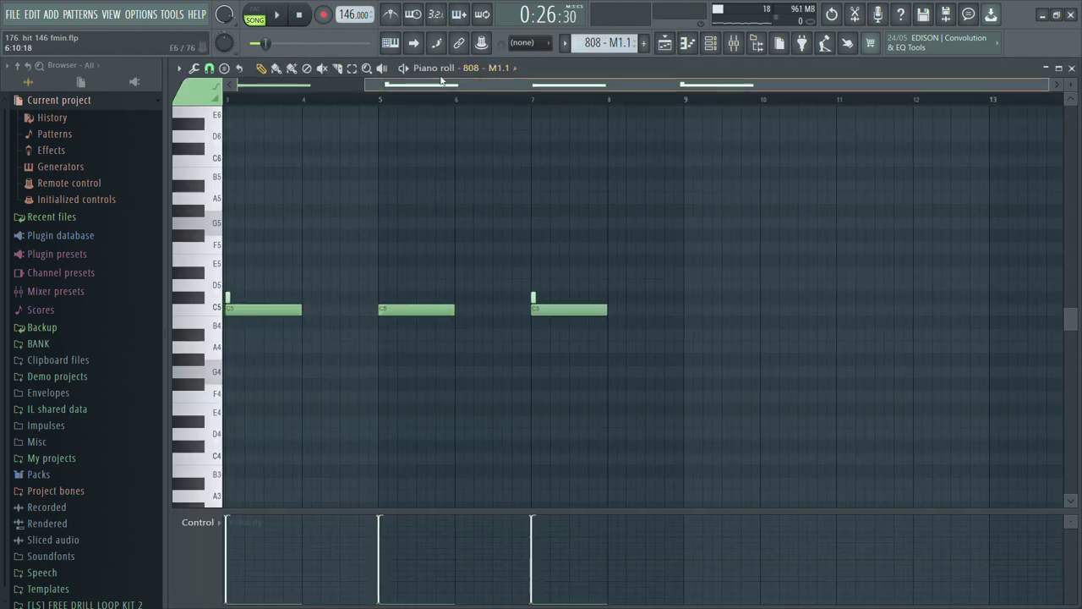
pyautogui.press('space')
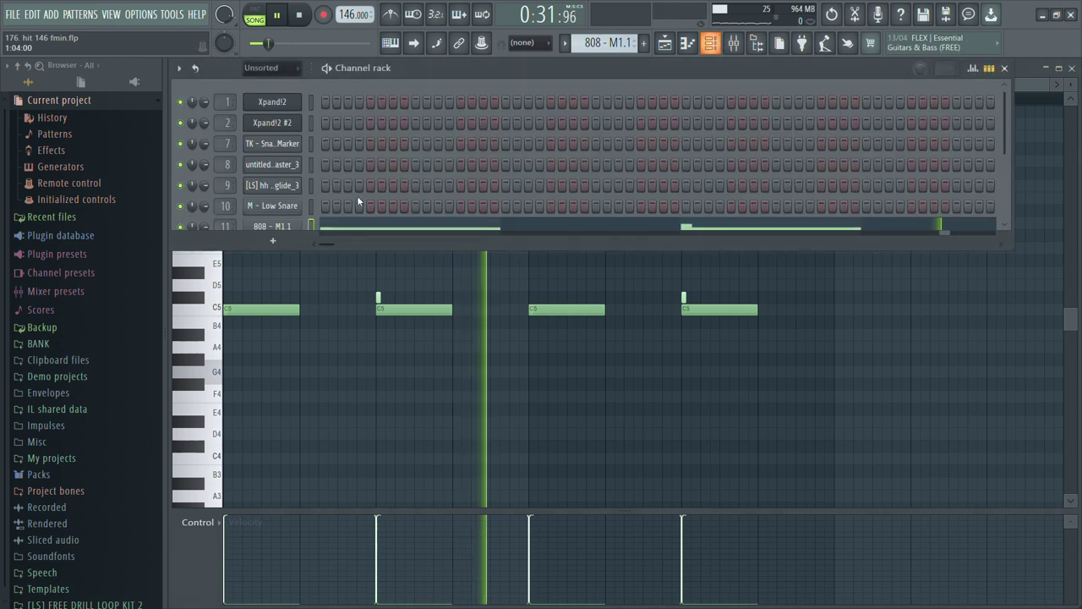
pyautogui.press('F6')
pyautogui.moveTo(293, 256); pyautogui.dragTo(293, 296)
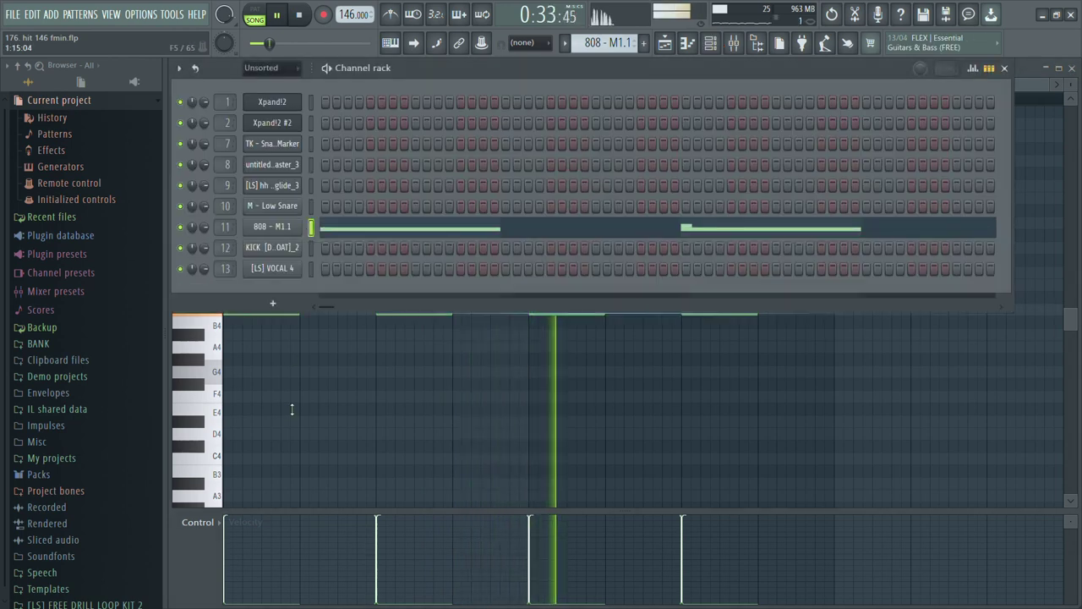
pyautogui.click(272, 226)
pyautogui.click(343, 235)
pyautogui.click(281, 233)
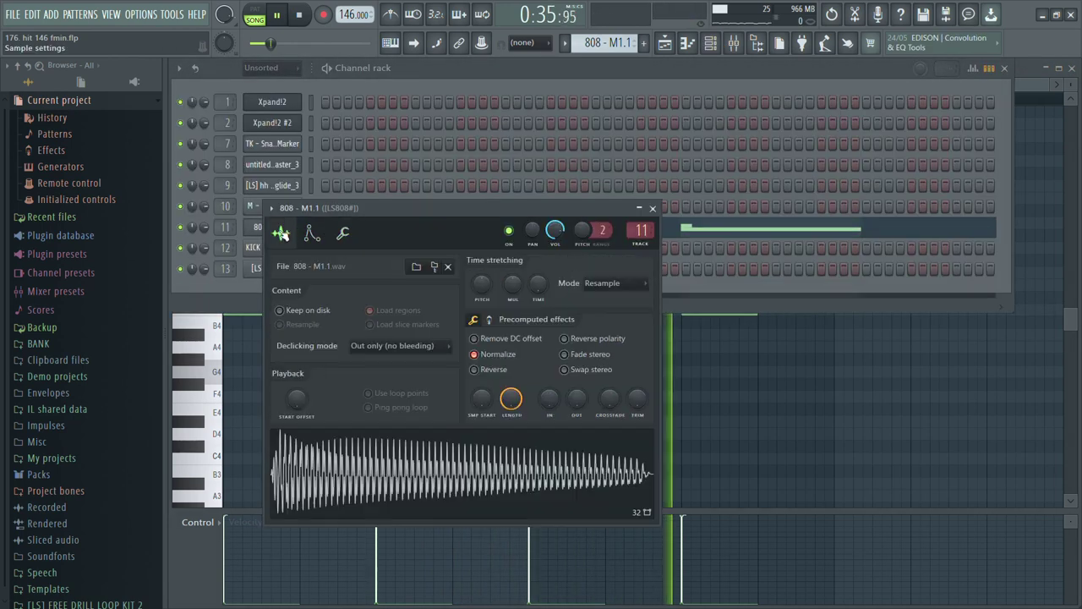
pyautogui.click(715, 381)
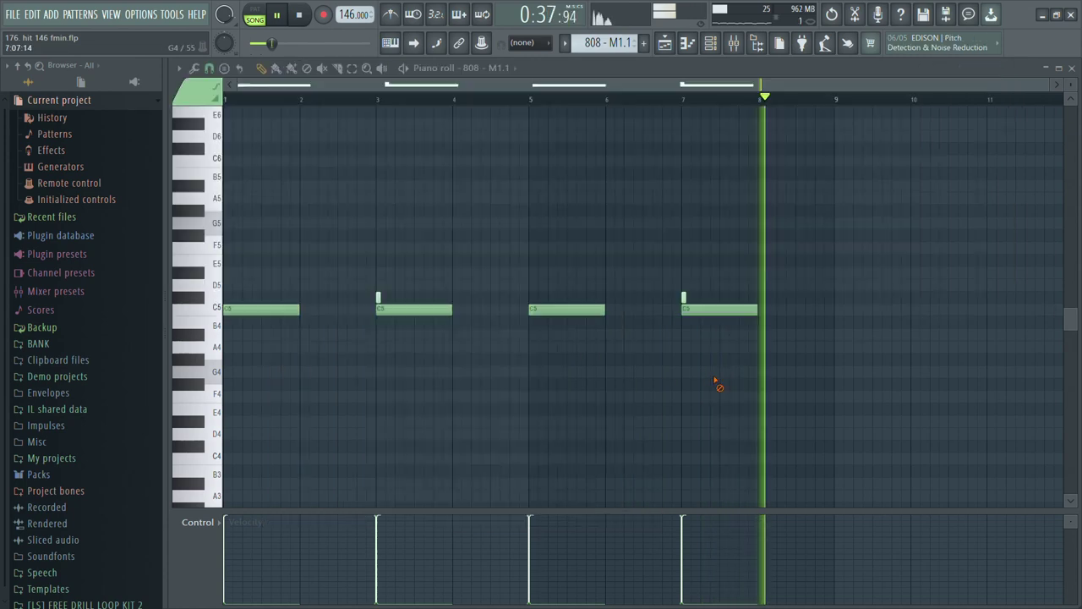
# Return to the playlist and examine the 808 - M1.1 #3 pattern's notes in the piano roll during playback.
pyautogui.press('F6')
pyautogui.press('F5')
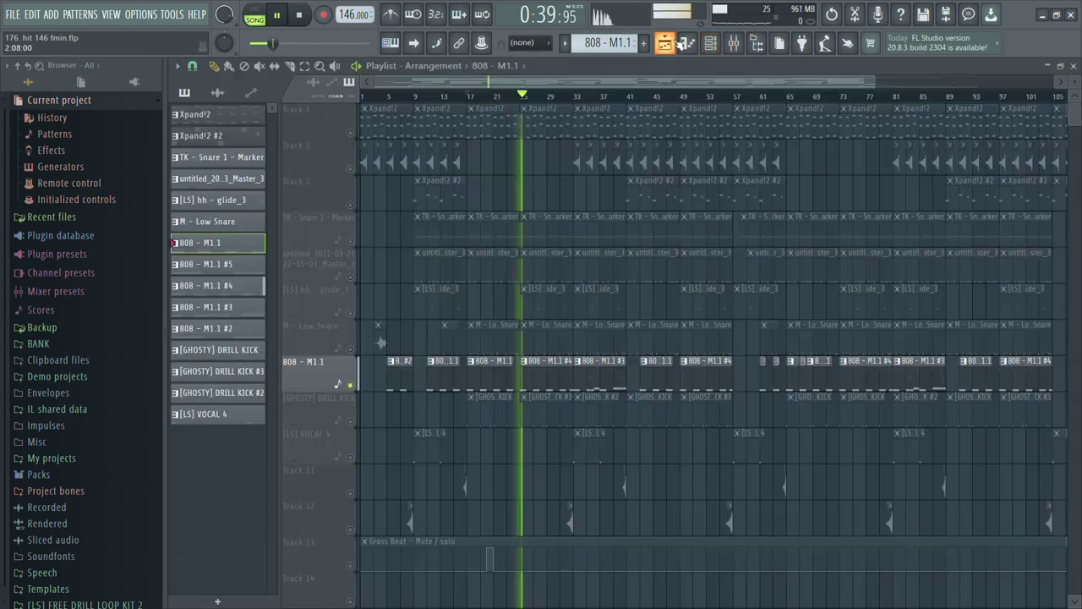
pyautogui.press('F7')
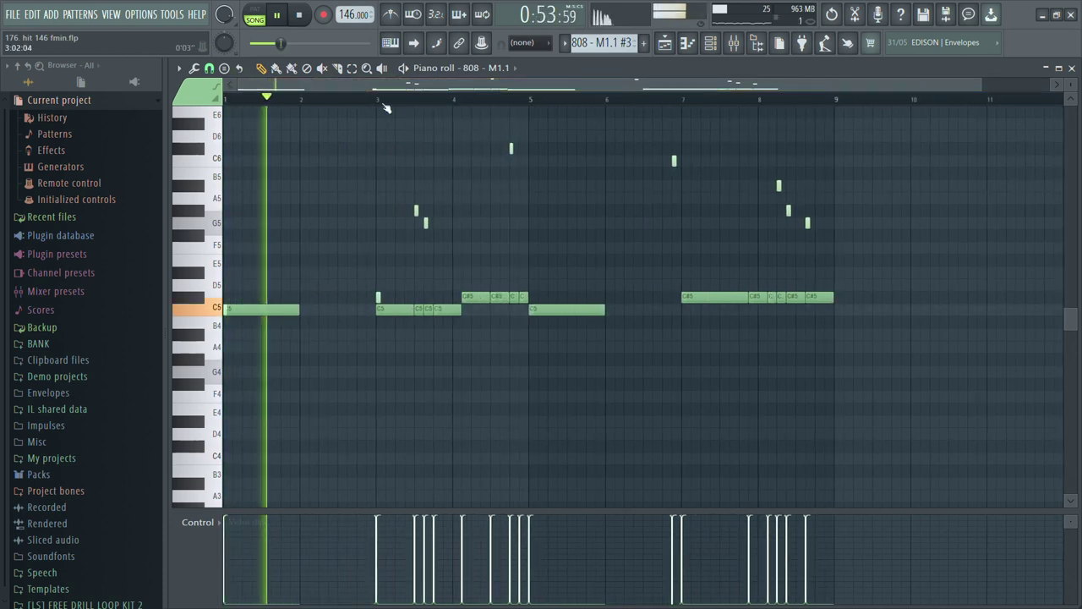
pyautogui.scroll(4, 496, 238)
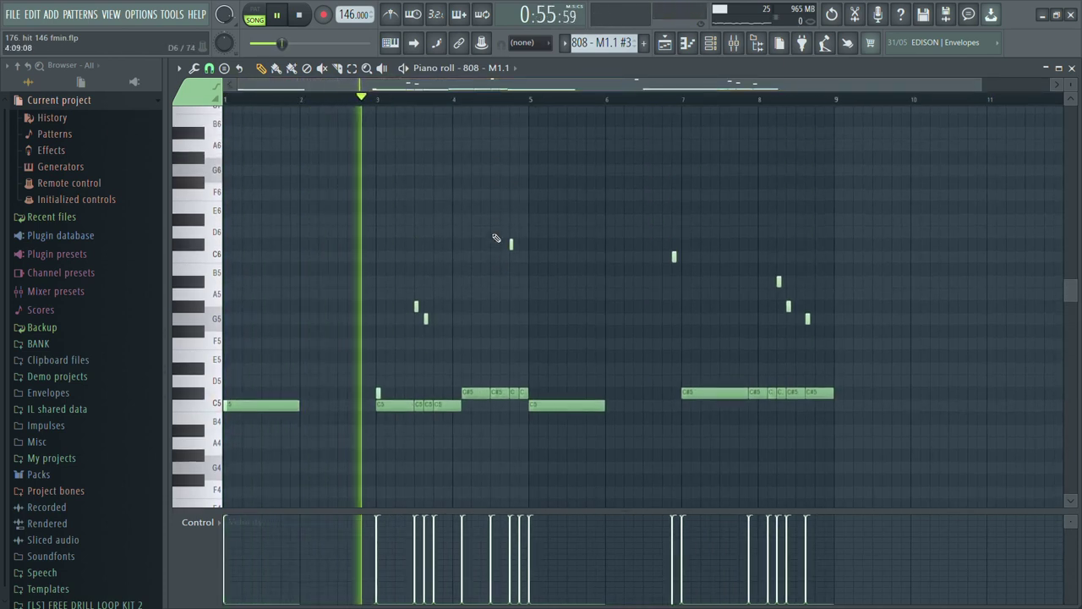
# Examine the effects on the [LS808#] mixer track, including Fruity Stereo Shaper, Ozone 9 Imager and Maximus.
pyautogui.click(735, 43)
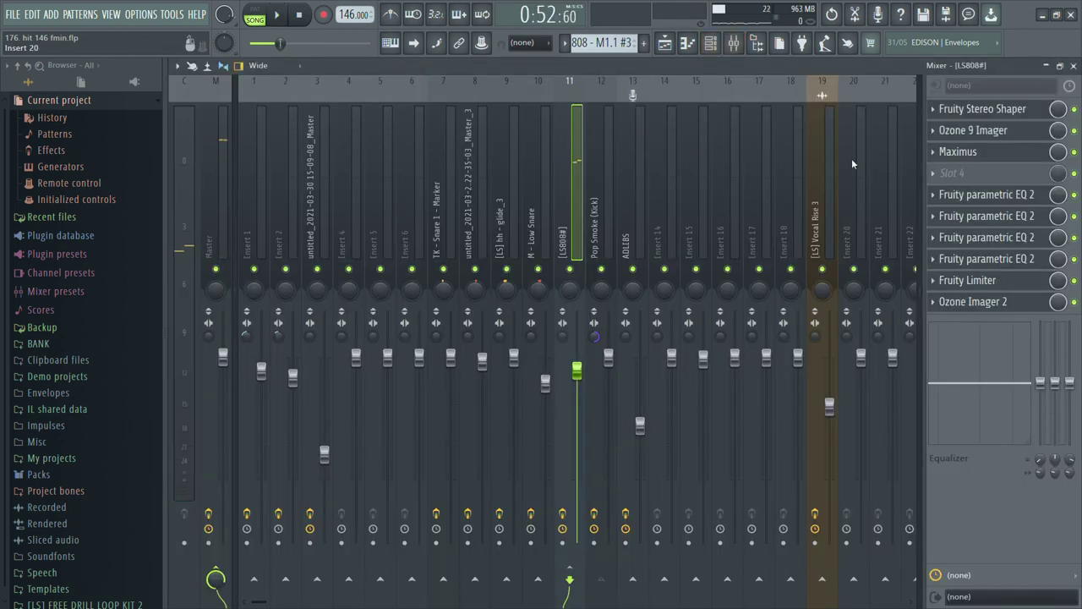
pyautogui.click(955, 110)
pyautogui.click(962, 131)
pyautogui.click(955, 152)
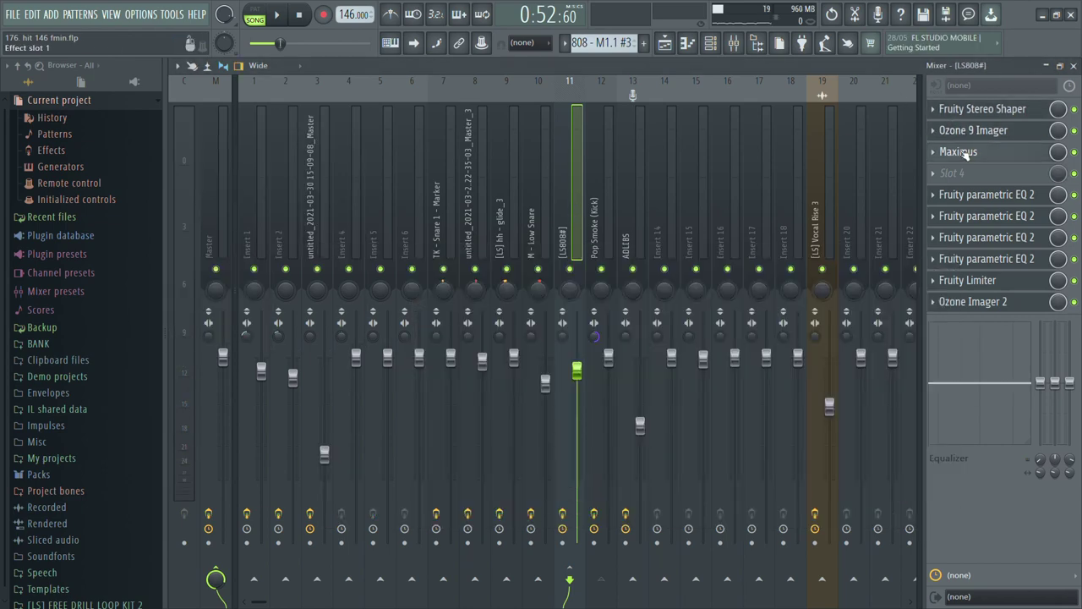
pyautogui.click(959, 174)
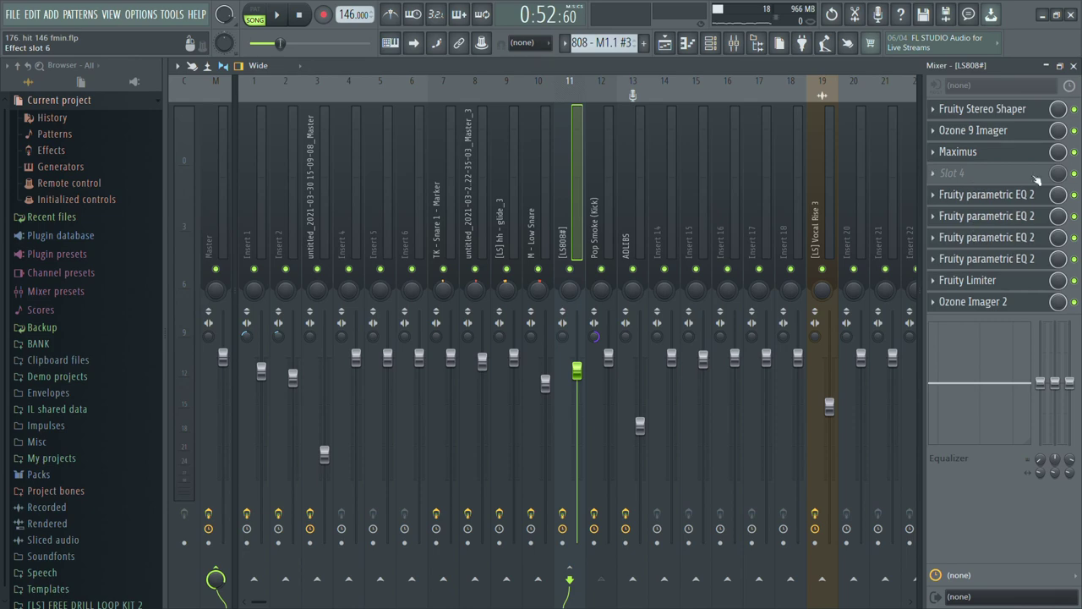
# Open the KICK [DRIVE THE BOAT]_2 channel's sample settings and audition its sample.
pyautogui.click(711, 44)
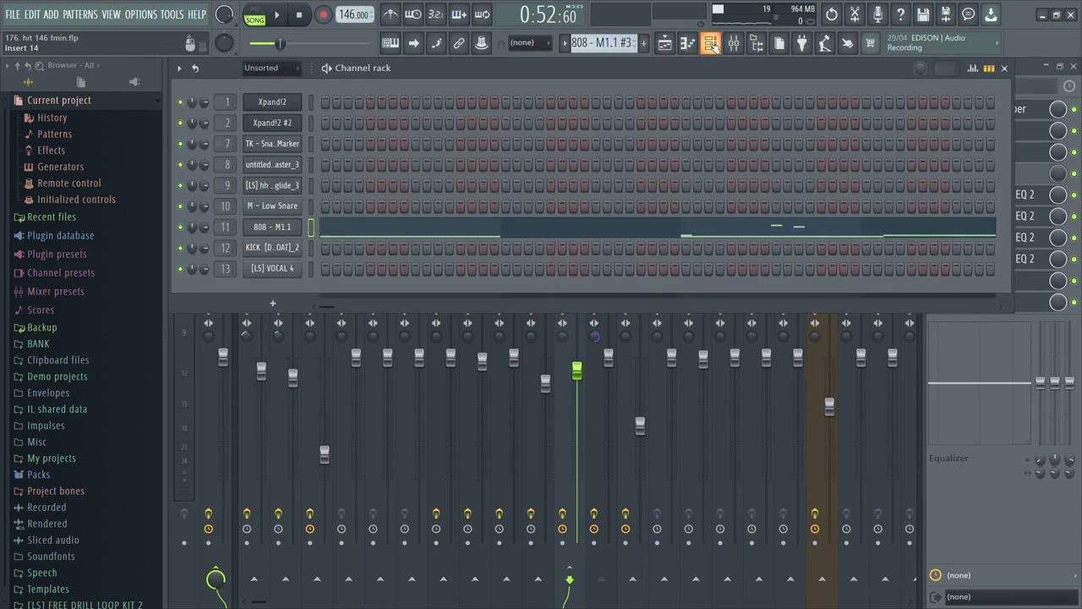
pyautogui.click(302, 246)
pyautogui.click(385, 502)
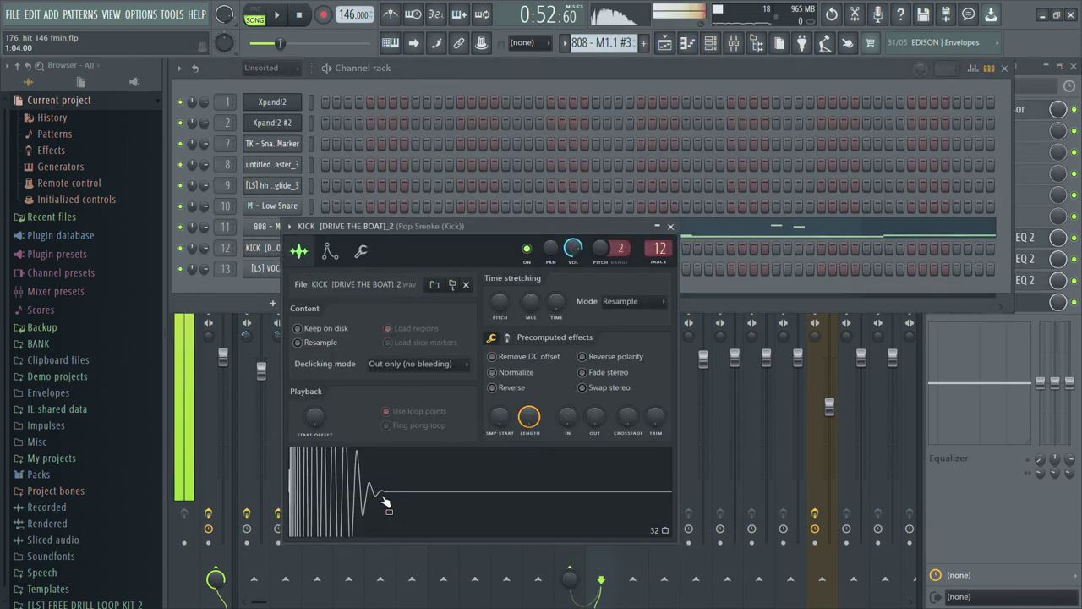
# Solo the [GHOSTY] DRILL KICK track in the playlist and play it from bar 17.
pyautogui.click(668, 46)
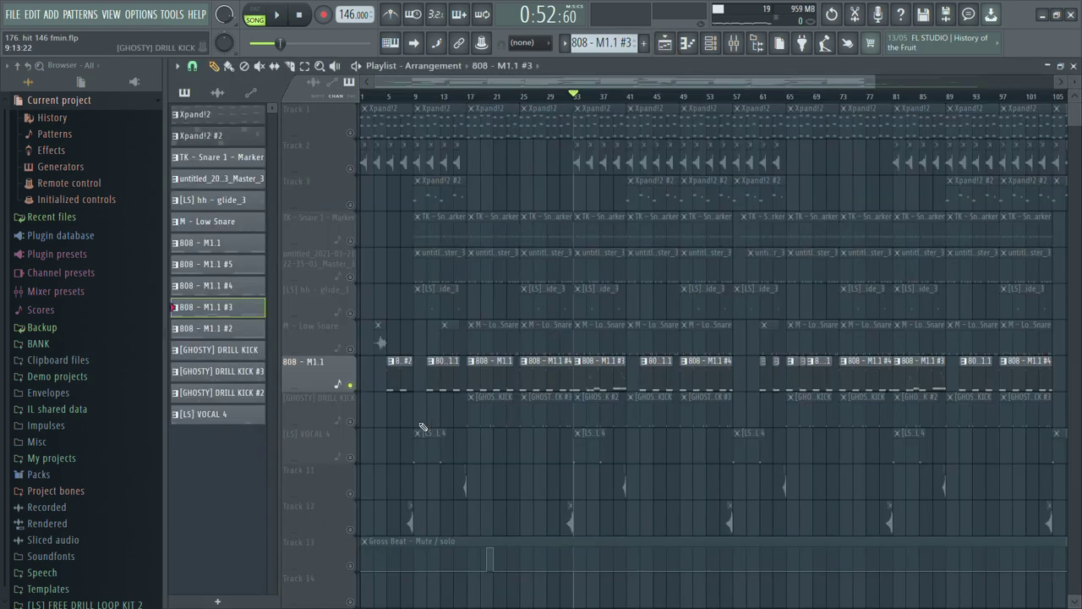
pyautogui.rightClick(351, 421)
pyautogui.click(475, 96)
pyautogui.press('space')
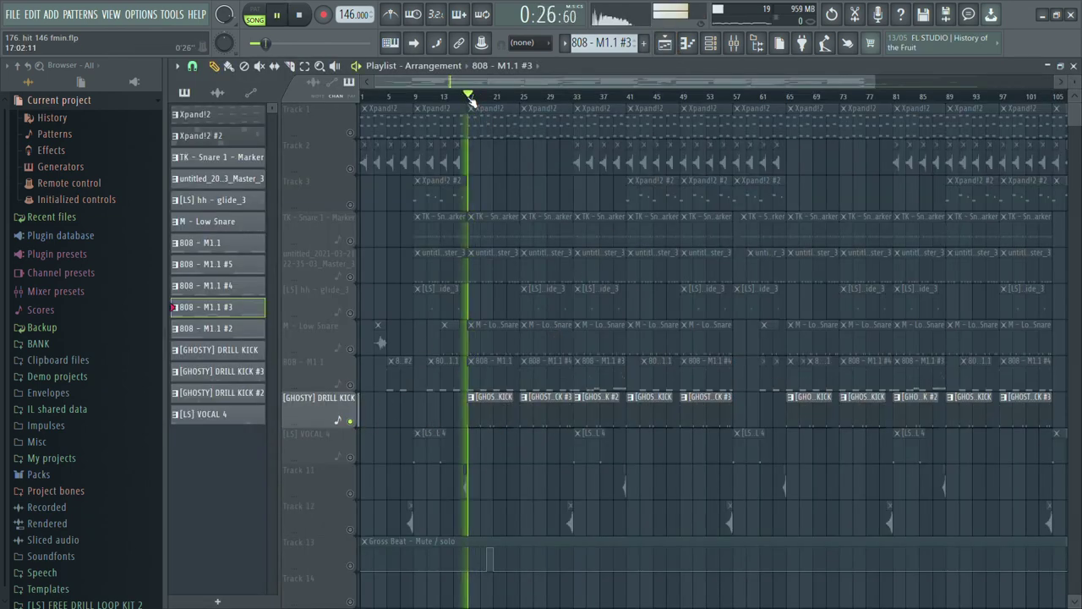
# Examine the effects on the Pop Smoke (Kick) mixer track and return to the playlist.
pyautogui.click(733, 42)
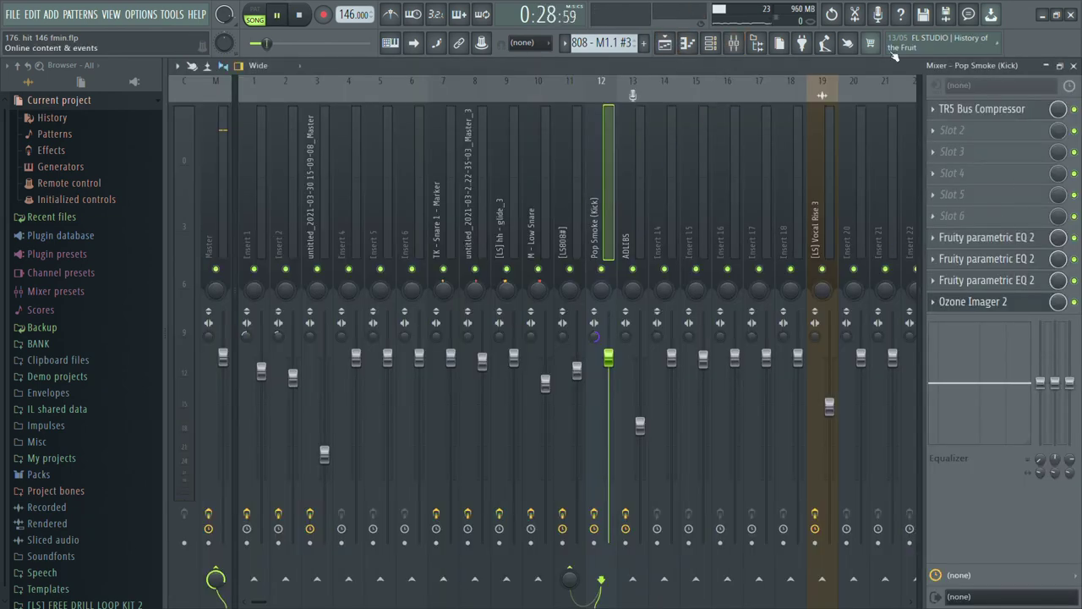
pyautogui.click(711, 48)
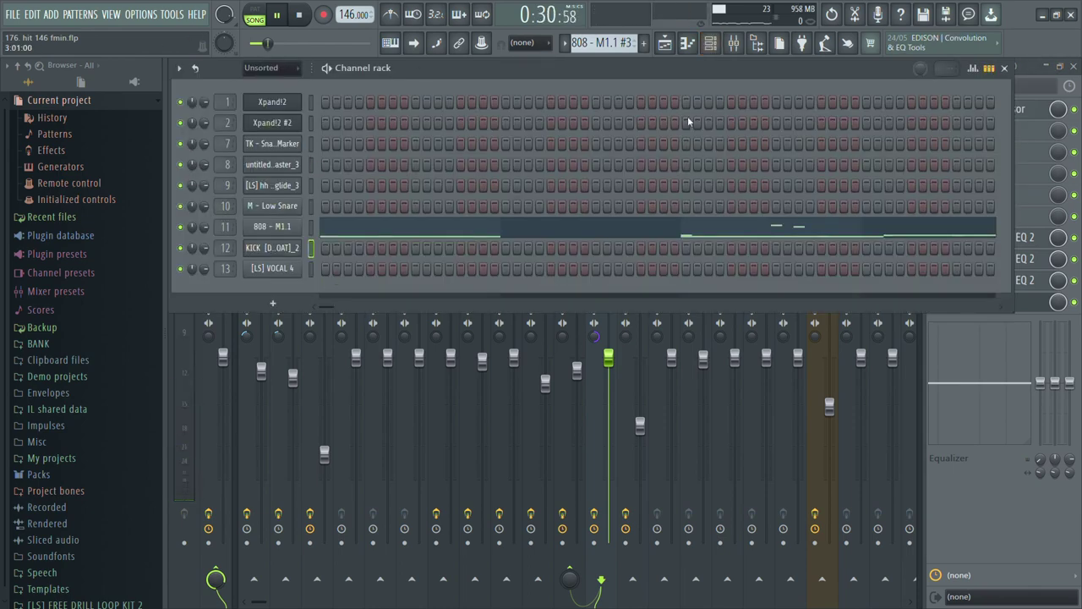
pyautogui.click(664, 45)
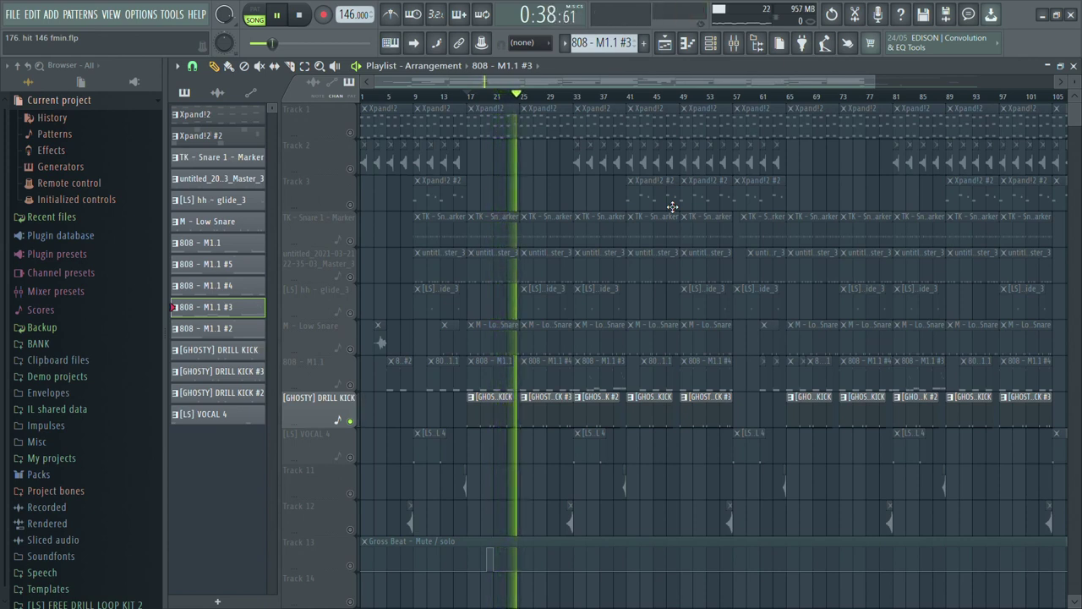
# Solo the [LS] VOCAL 4 track and play it from bar 9.
pyautogui.press('space')
pyautogui.rightClick(352, 457)
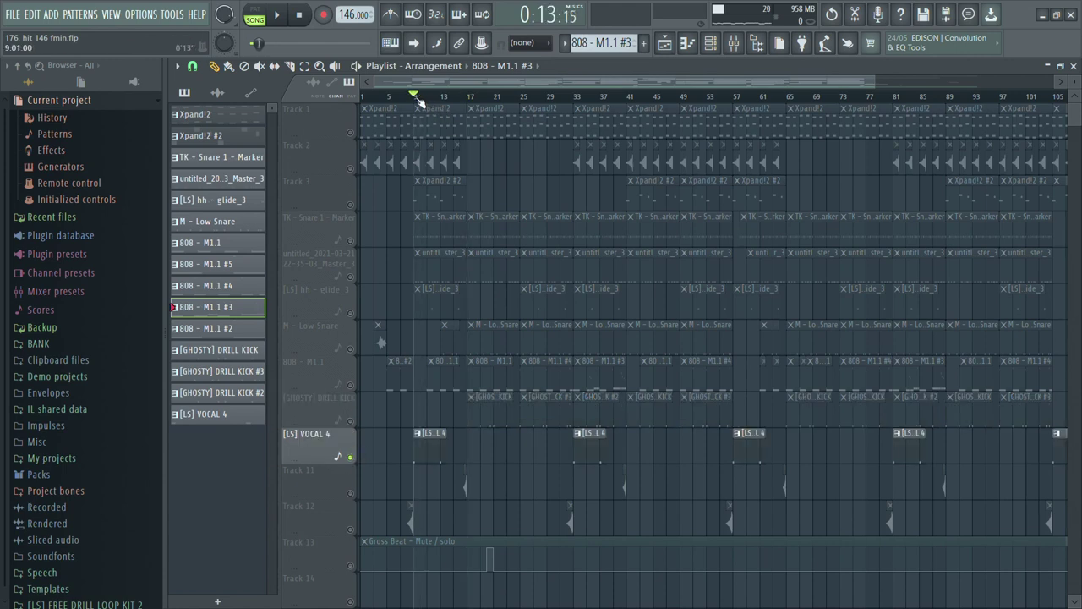
pyautogui.press('space')
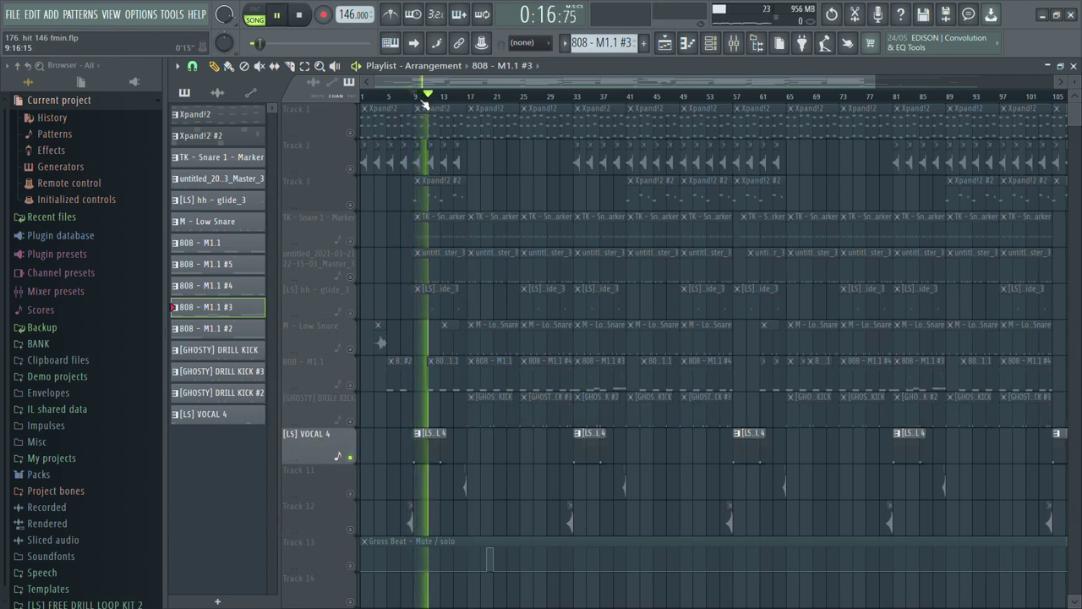
# Examine the effect chain on the ADLIBS mixer track and return to the playlist.
pyautogui.click(734, 43)
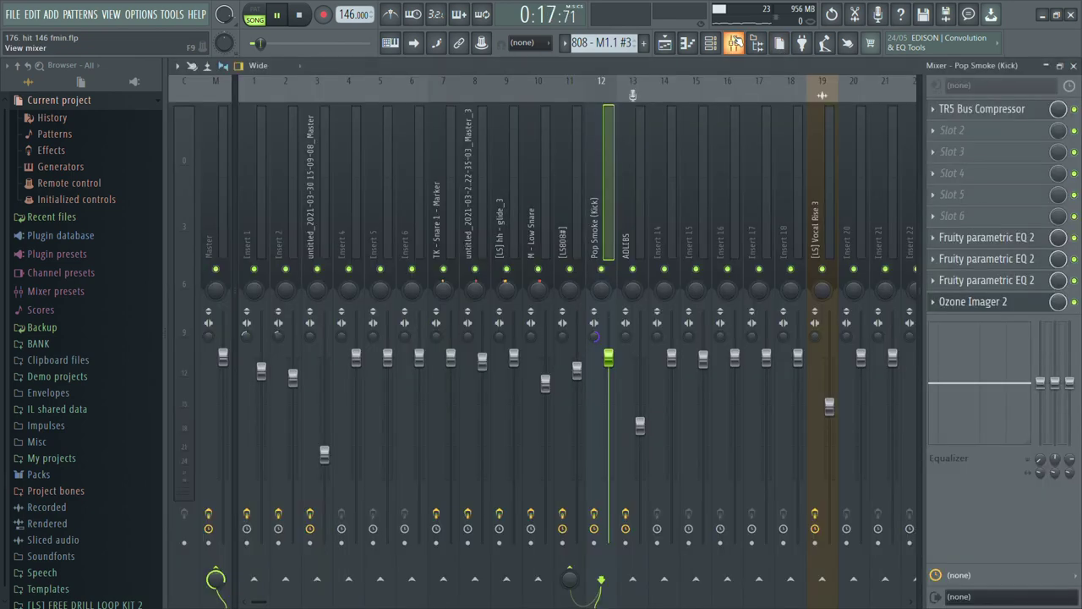
pyautogui.click(622, 215)
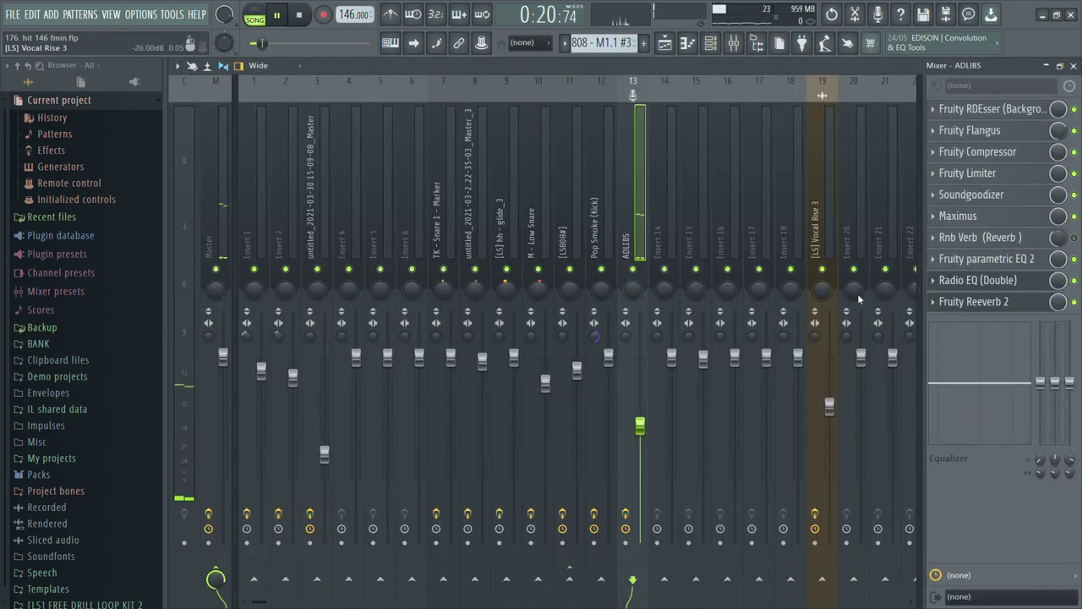
pyautogui.click(674, 50)
pyautogui.press('space')
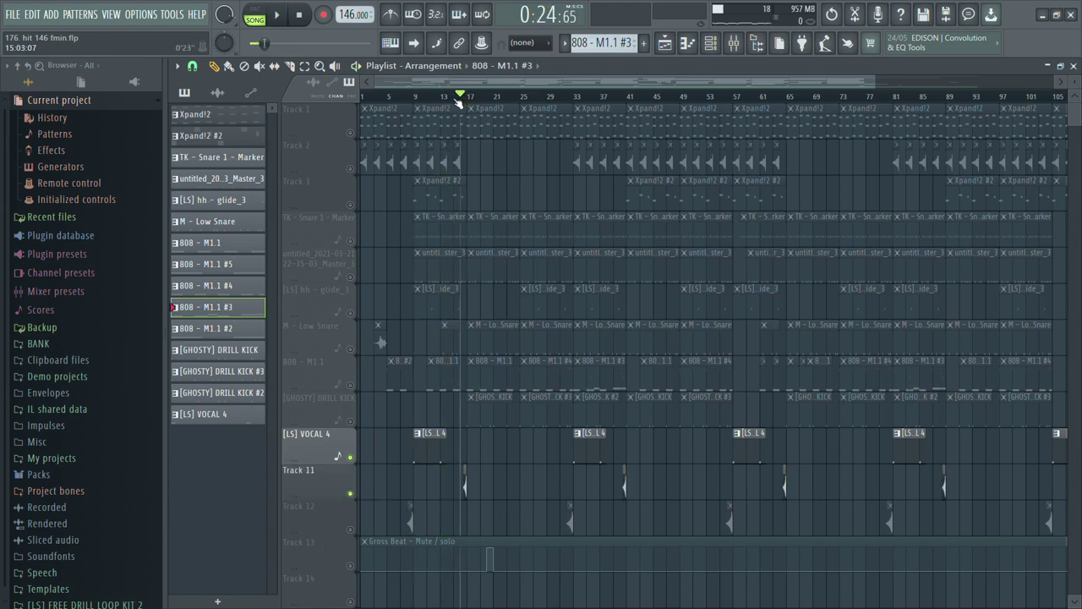
pyautogui.click(350, 240)
pyautogui.click(350, 276)
pyautogui.press('space')
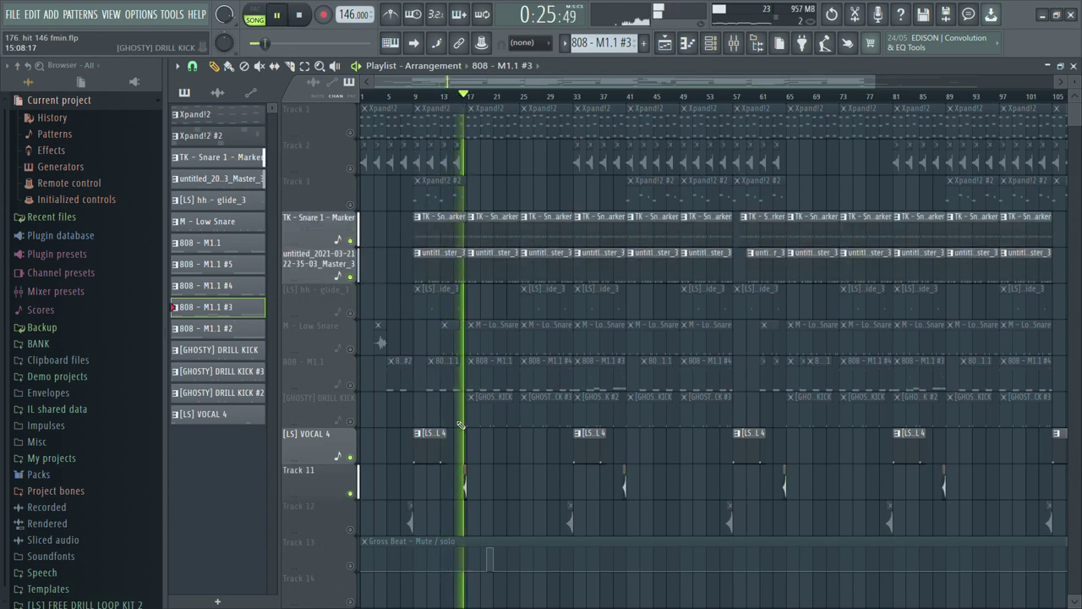
# Place TK - Snare 1 - Marker and Master_3 pattern clips at bar 1 and play into bar 9 with Track 12 unmuted.
pyautogui.click(350, 529)
pyautogui.press('space')
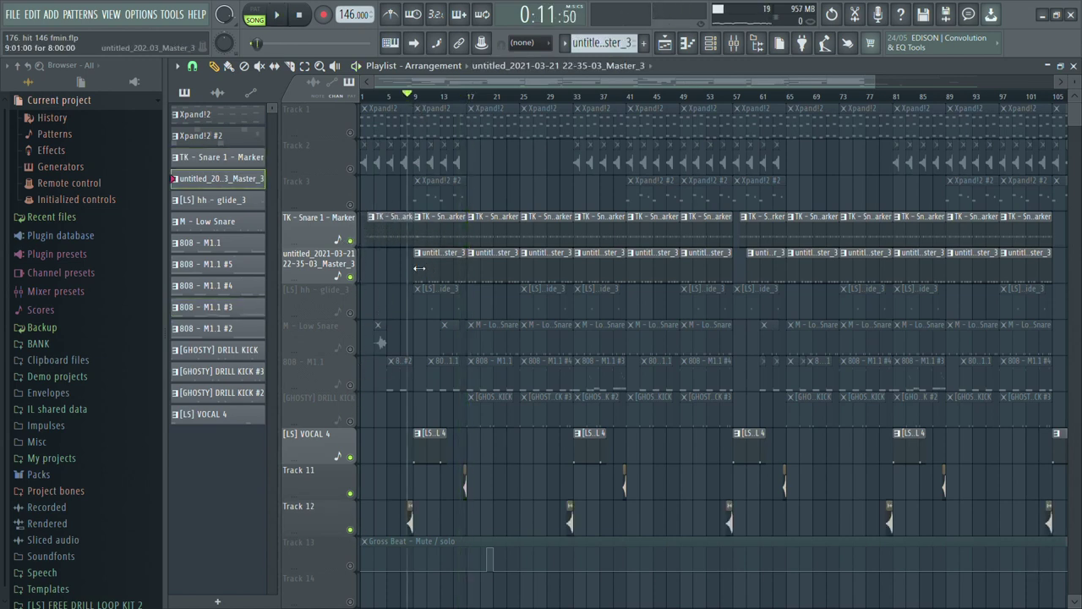
pyautogui.click(374, 243)
pyautogui.press('space')
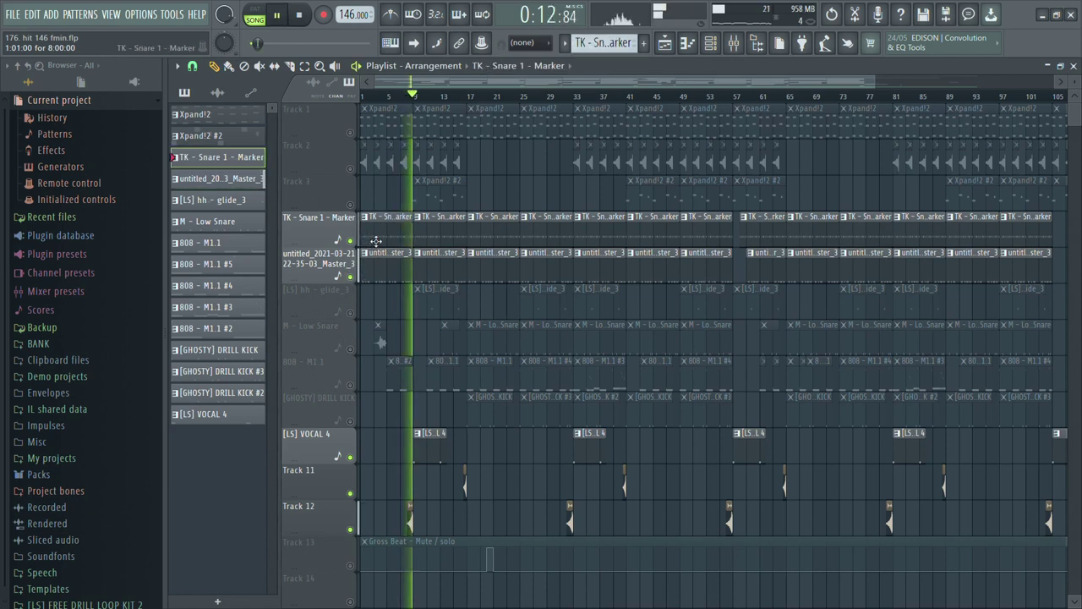
# Delete the TK - Snare 1 - Marker and Master_3 clips from the first eight bars and stop playback.
pyautogui.rightClick(377, 240)
pyautogui.rightClick(373, 269)
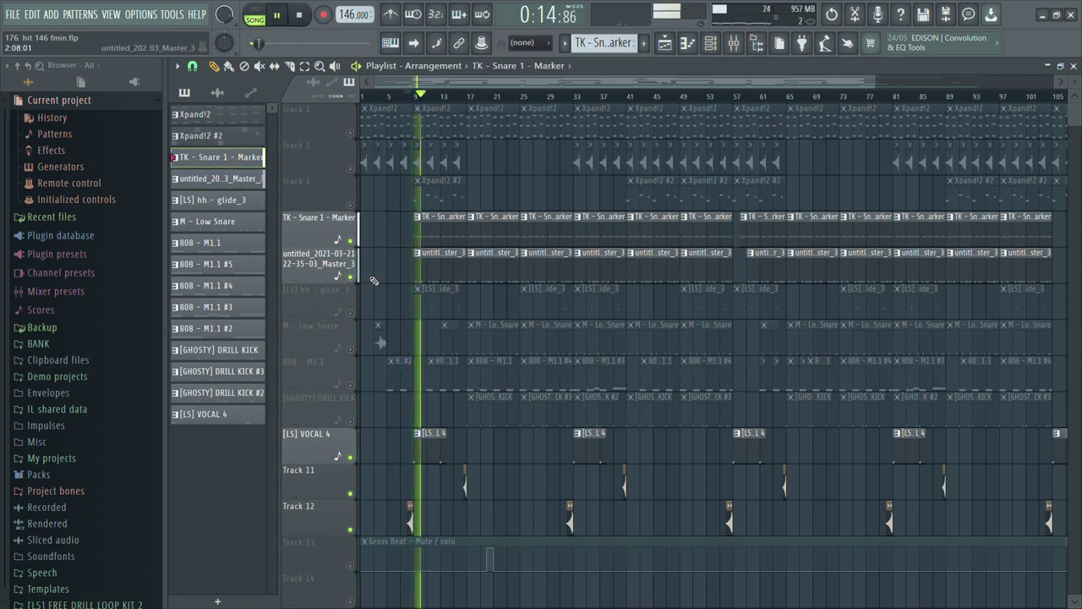
pyautogui.press('space')
# Solo the M - Low Snare track and play its audio clip near bar 4.
pyautogui.rightClick(353, 348)
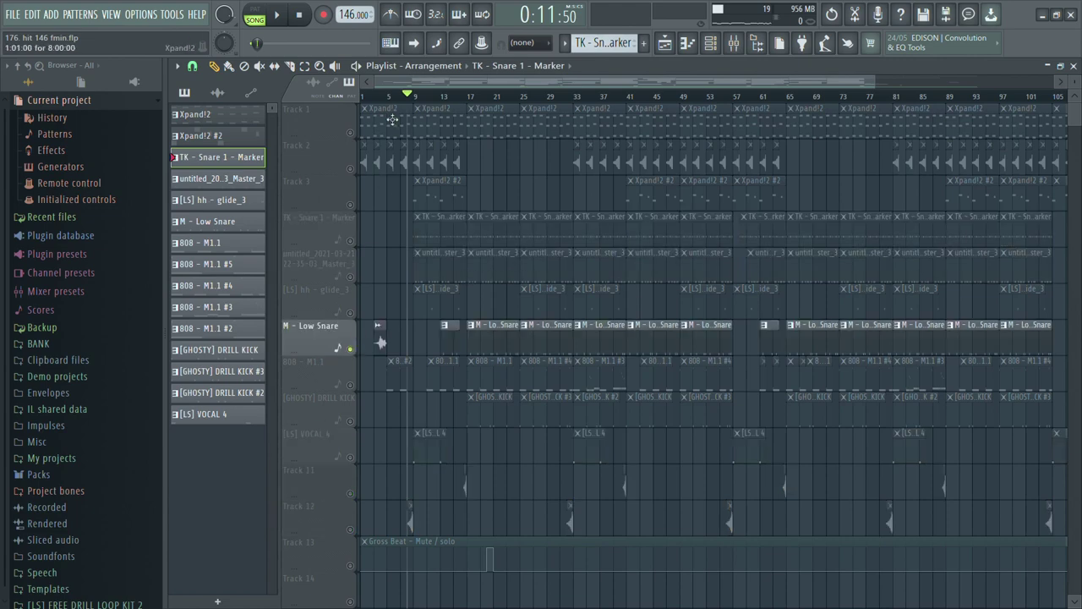
pyautogui.click(378, 97)
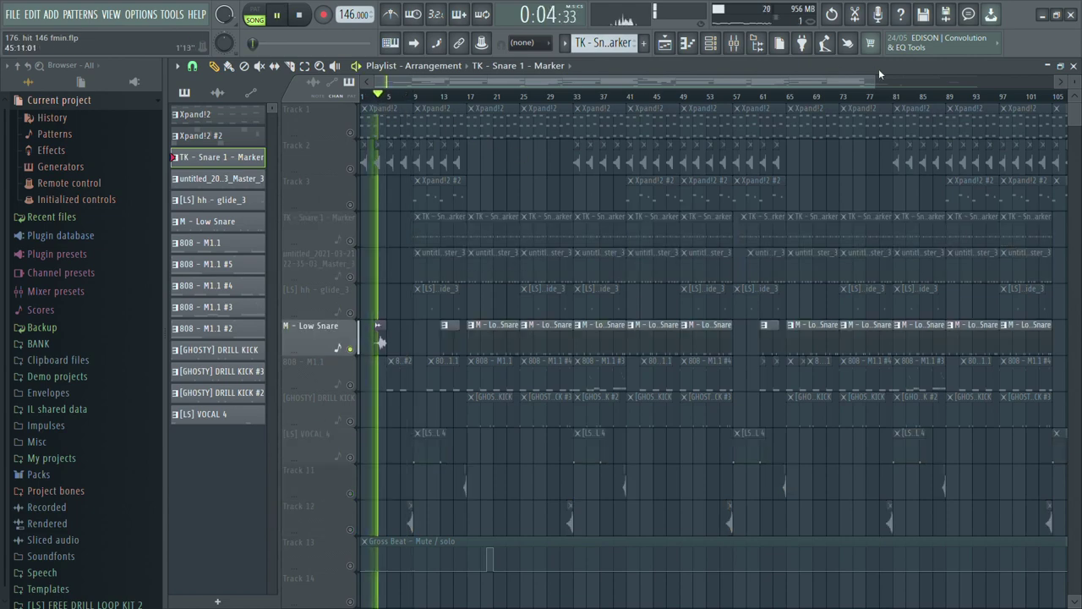
pyautogui.scroll(-2, 772, 204)
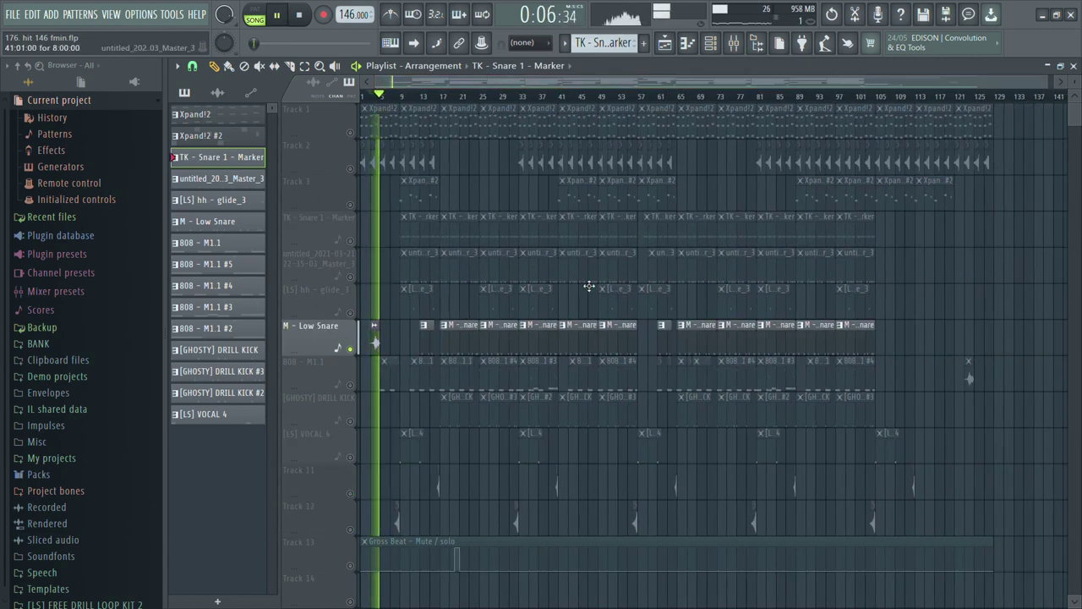